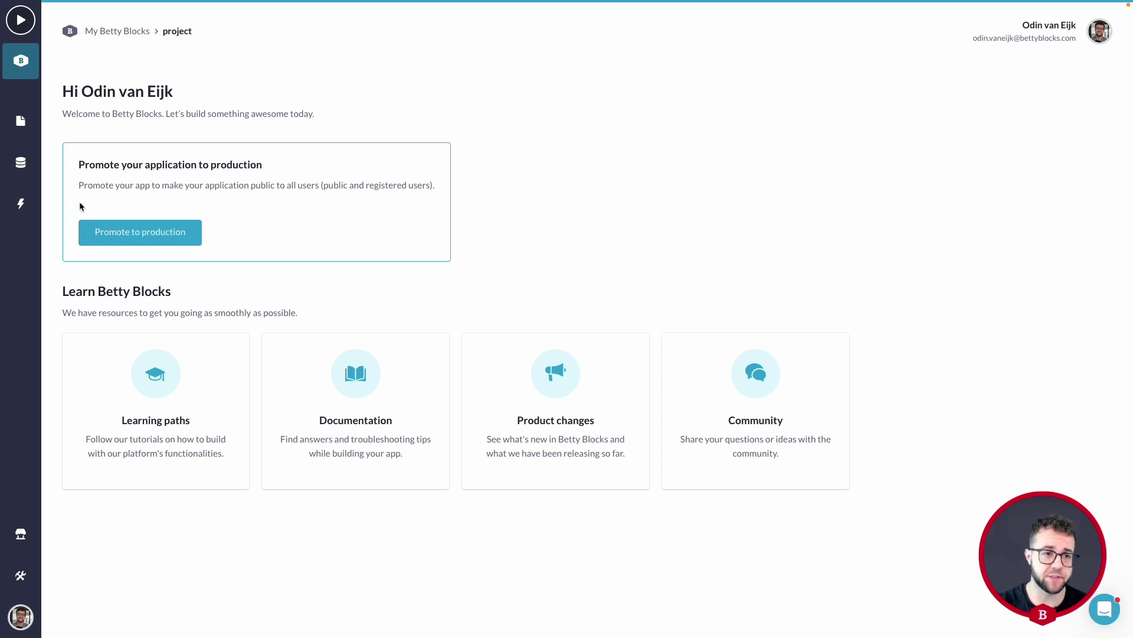
- Open the Send email action from the application's list of actions
click(30, 208)
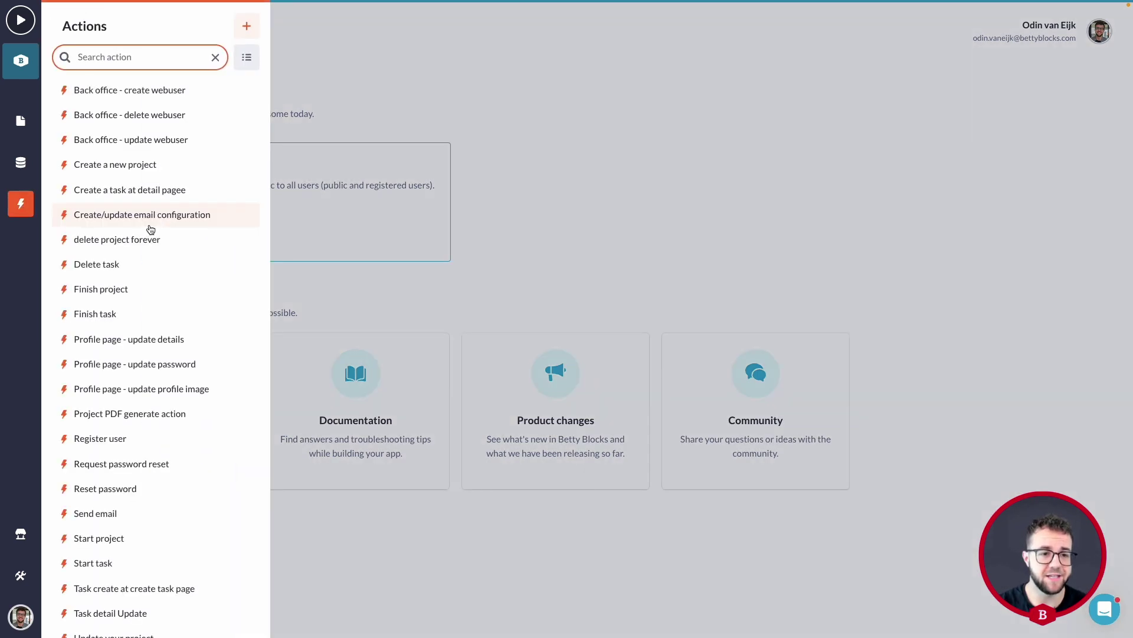
scroll(149, 230, down, 2)
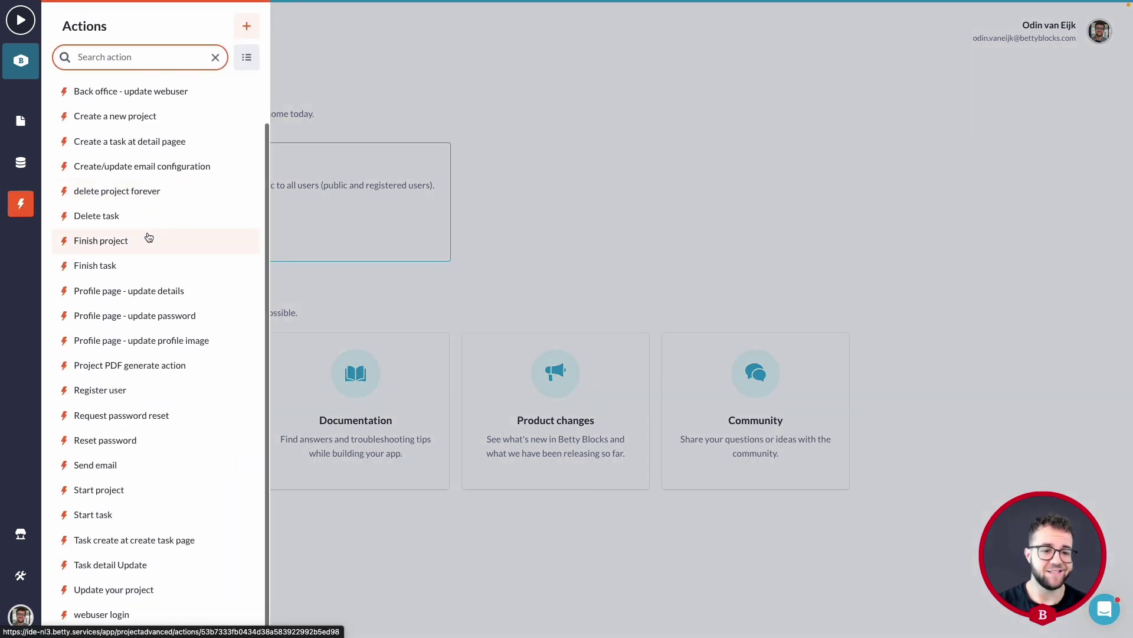
click(108, 466)
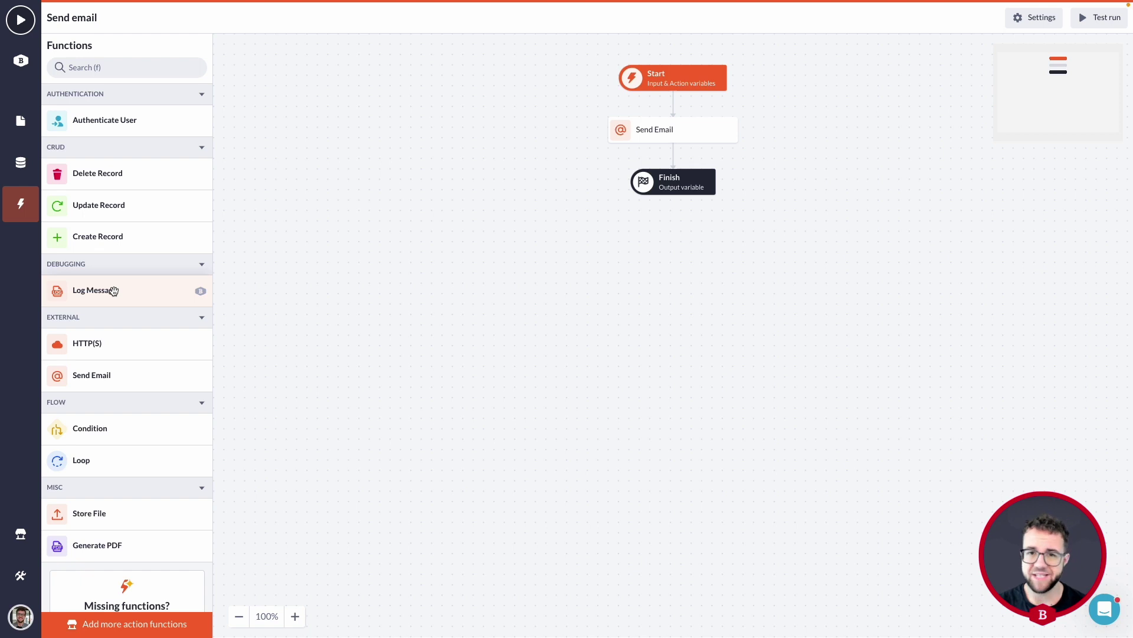
- Add a Log Message function between Send Email and Finish in the action flow
scroll(148, 290, down, 1)
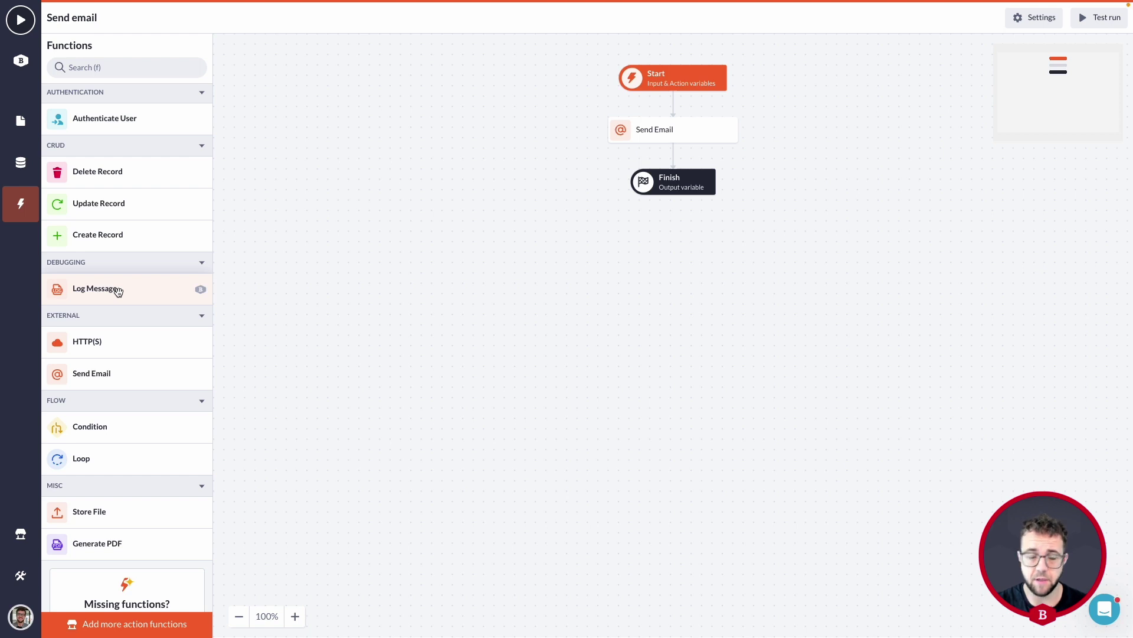
drag(101, 291, 658, 157)
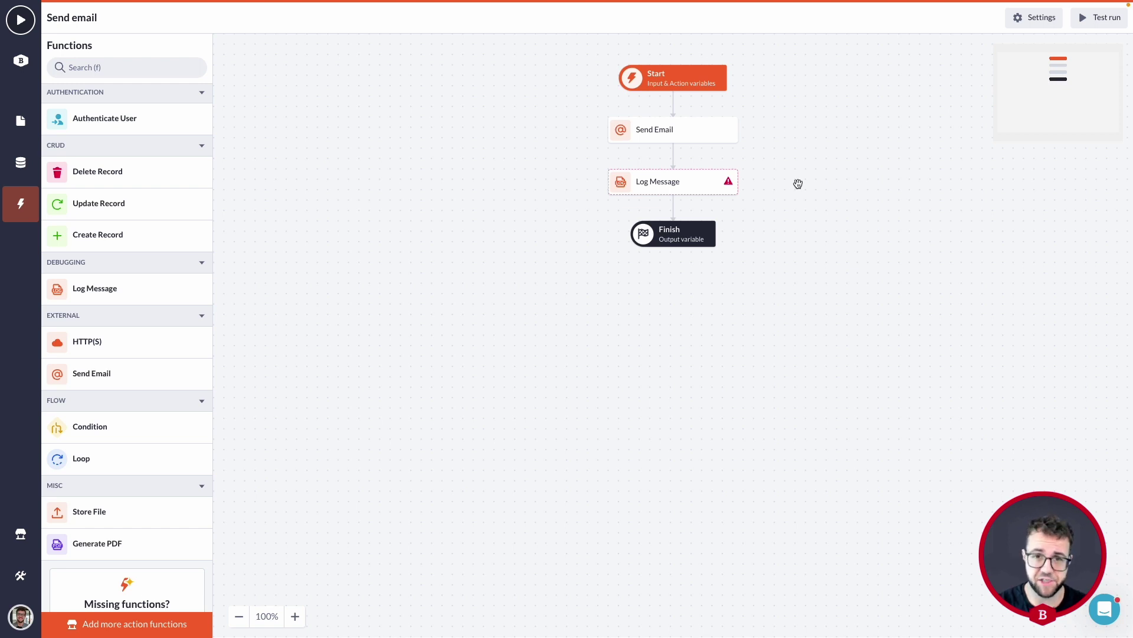
scroll(792, 160, down, 2)
scroll(791, 162, up, 4)
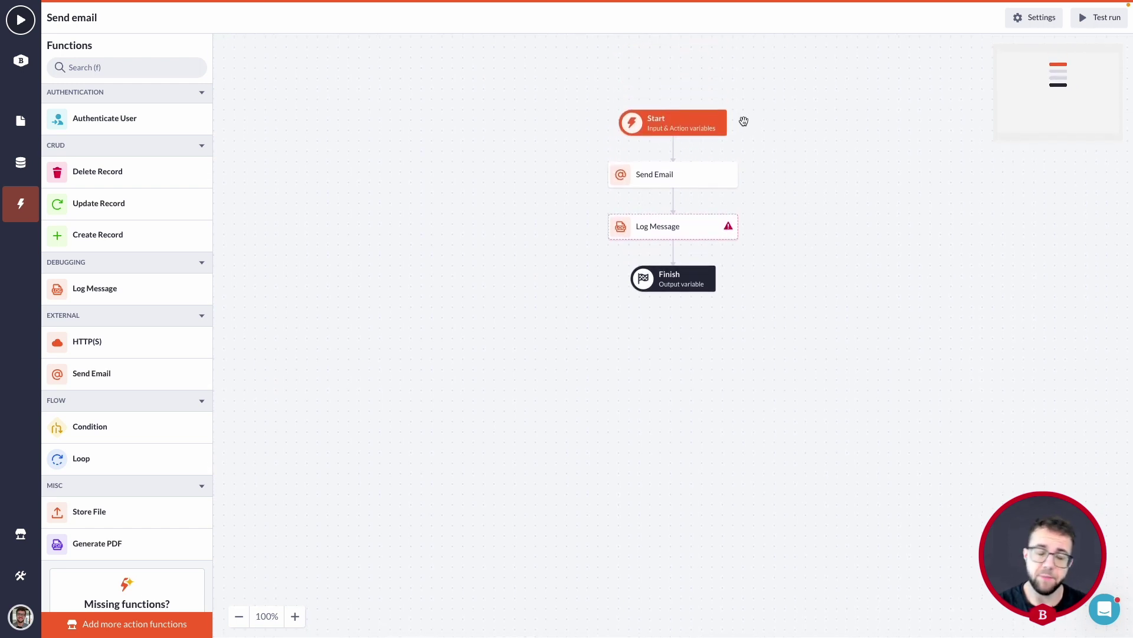
- Open the Log Message function's options and set its severity to Debug
click(692, 239)
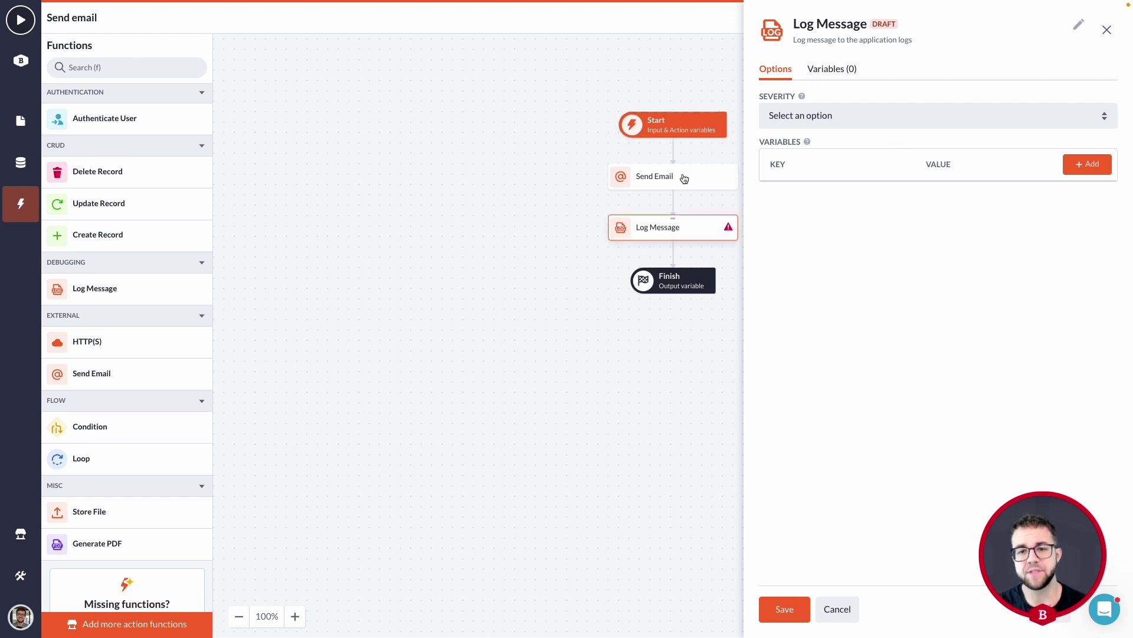
scroll(702, 142, up, 1)
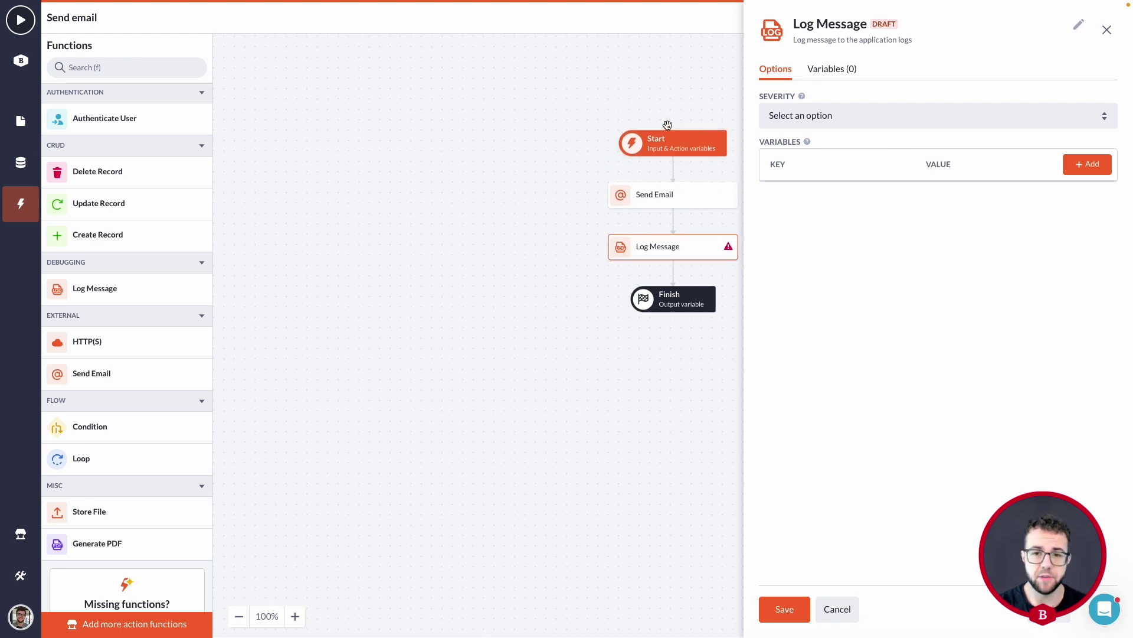
scroll(690, 131, right, 2)
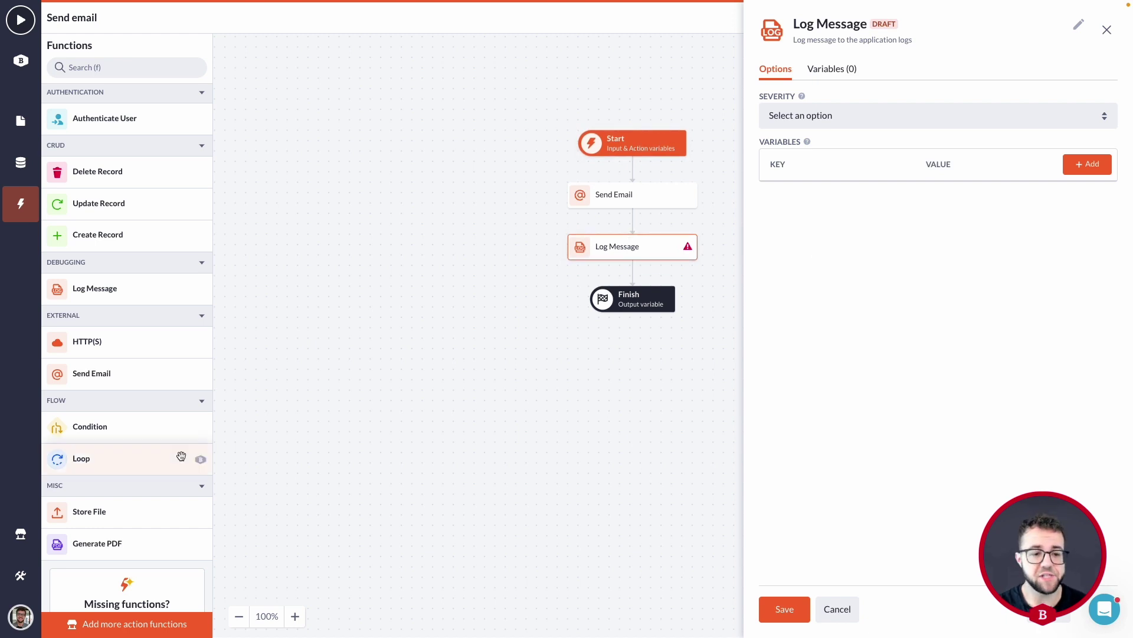
click(23, 573)
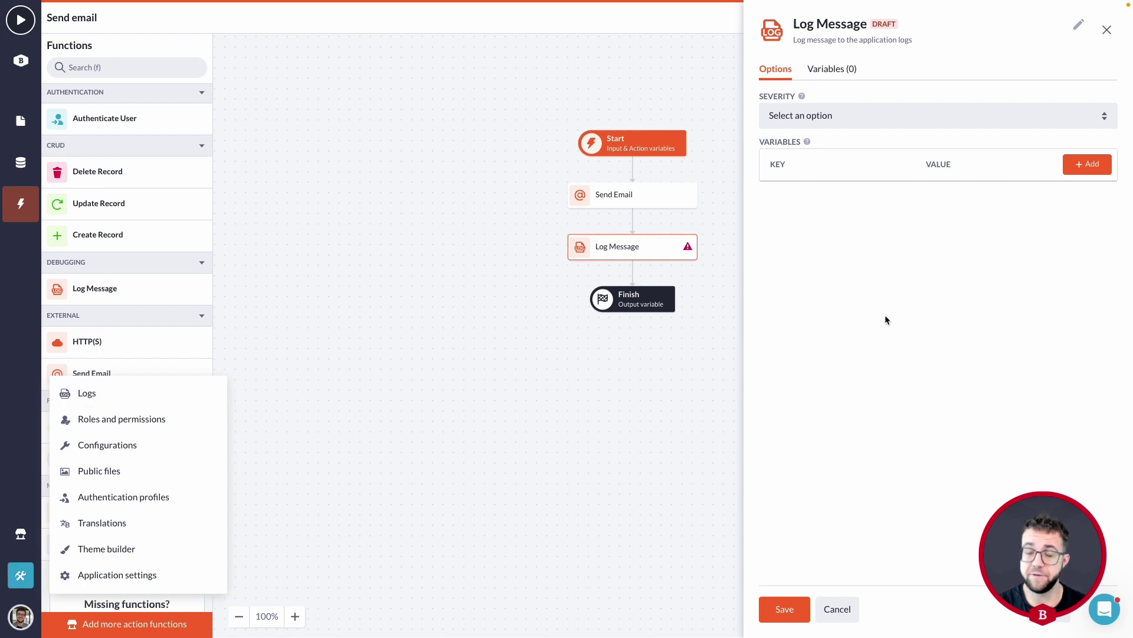
click(802, 114)
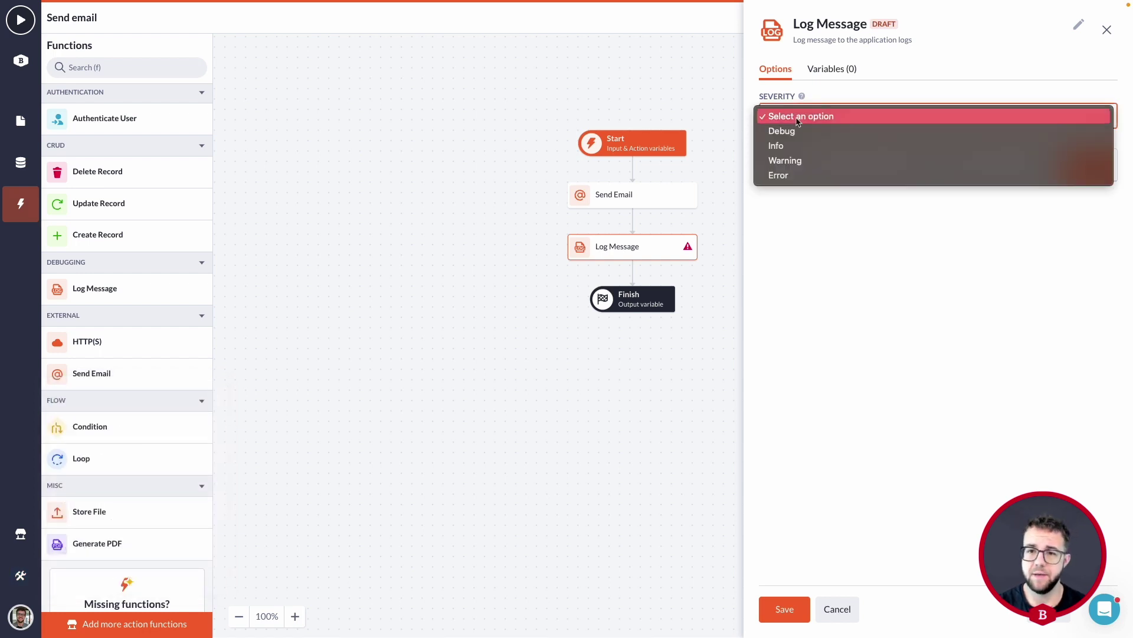
click(794, 131)
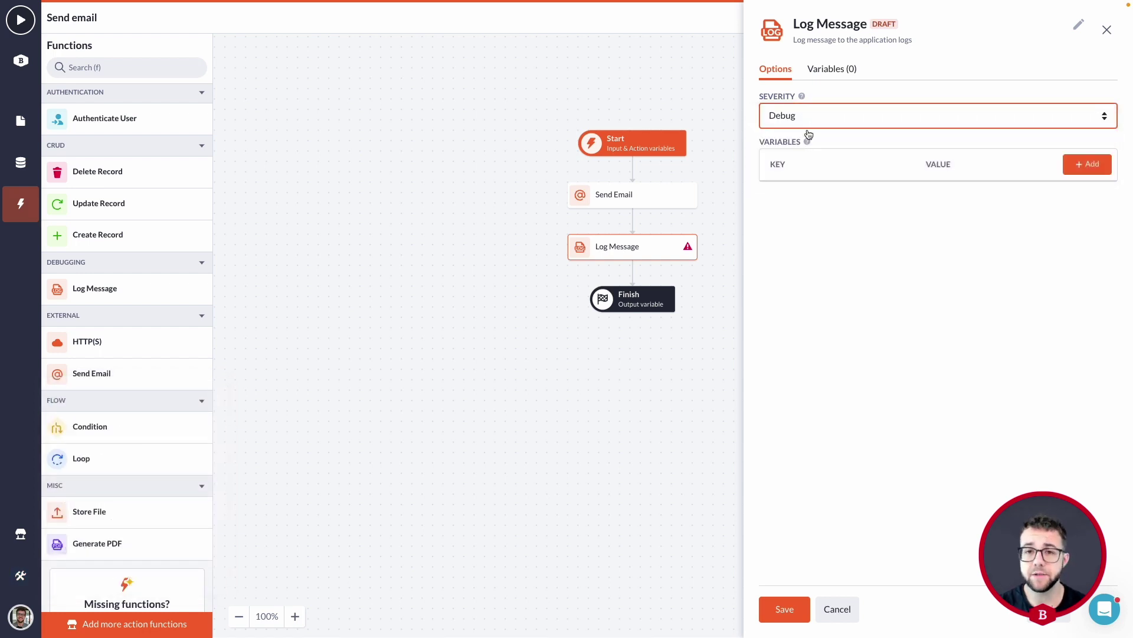
- Add two variable rows to the Log Message function and set the first row's value to id.Name
click(1072, 166)
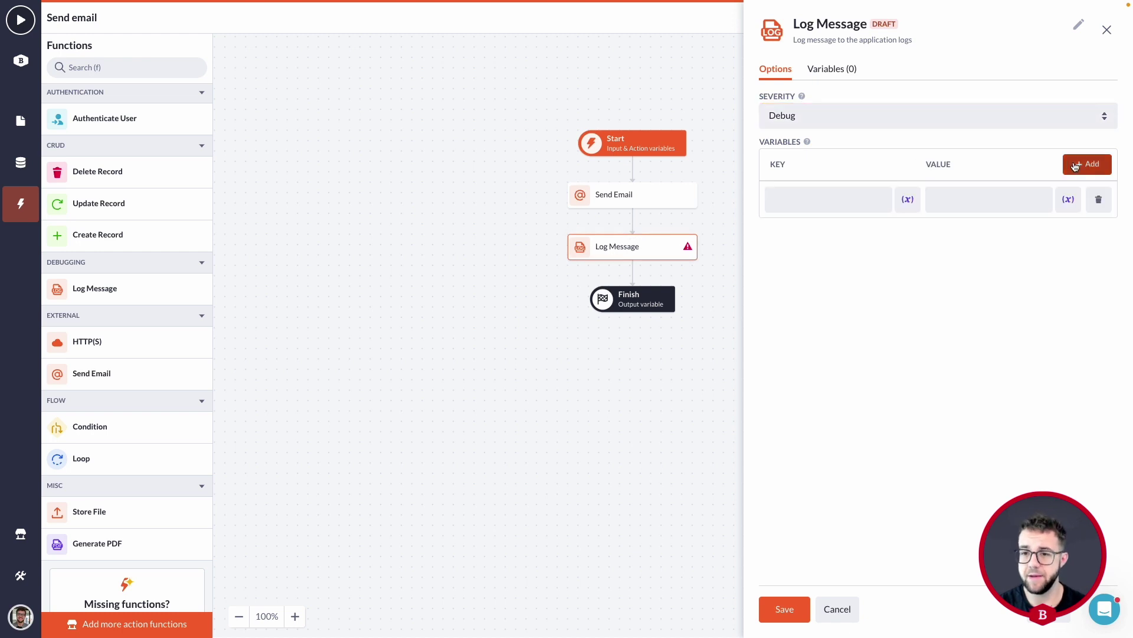
click(1072, 166)
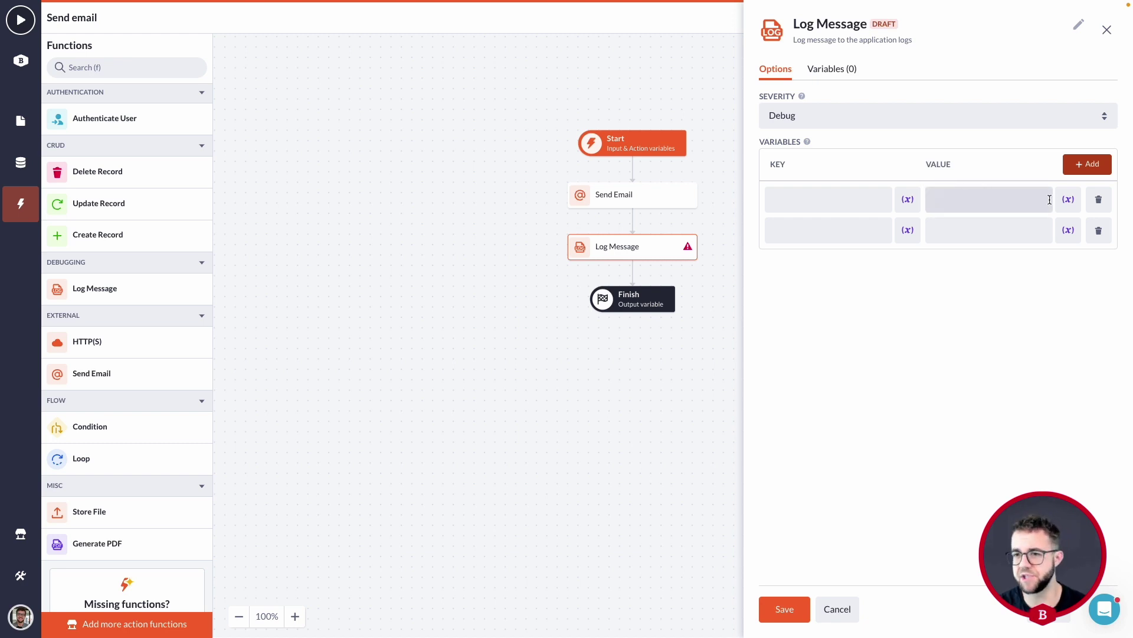
click(1069, 200)
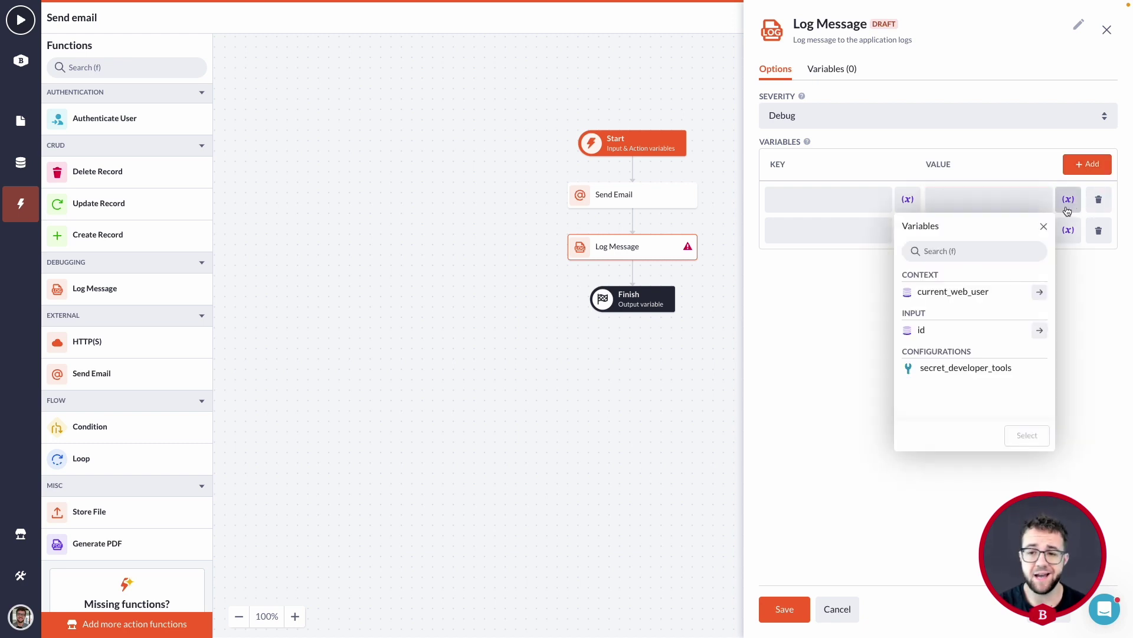
click(1039, 330)
scroll(1003, 330, down, 2)
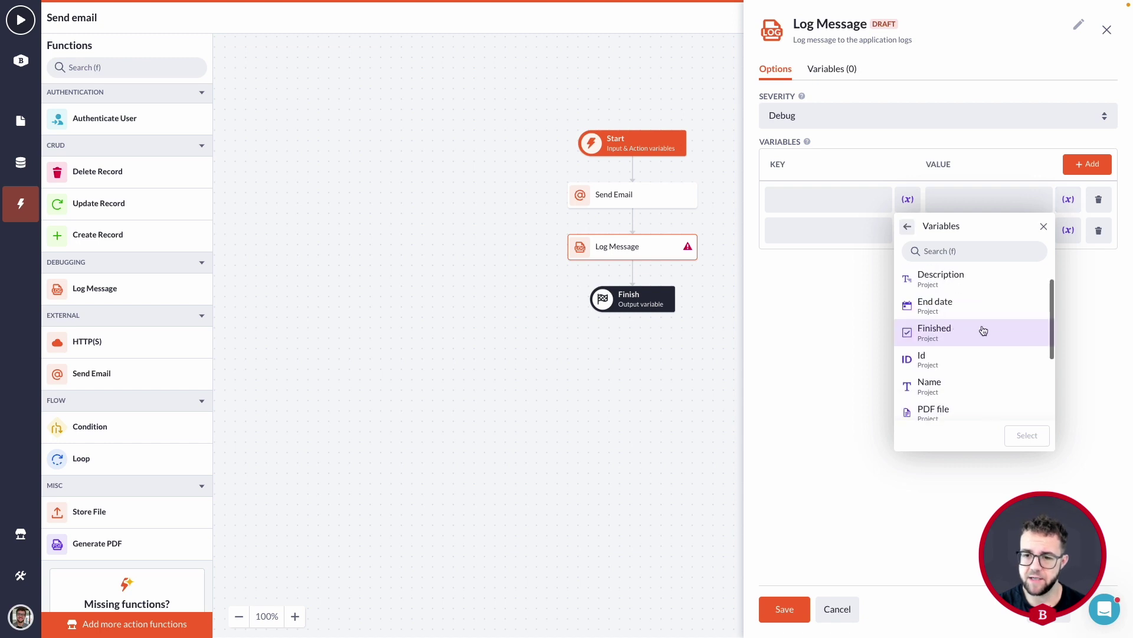
click(945, 376)
click(1027, 435)
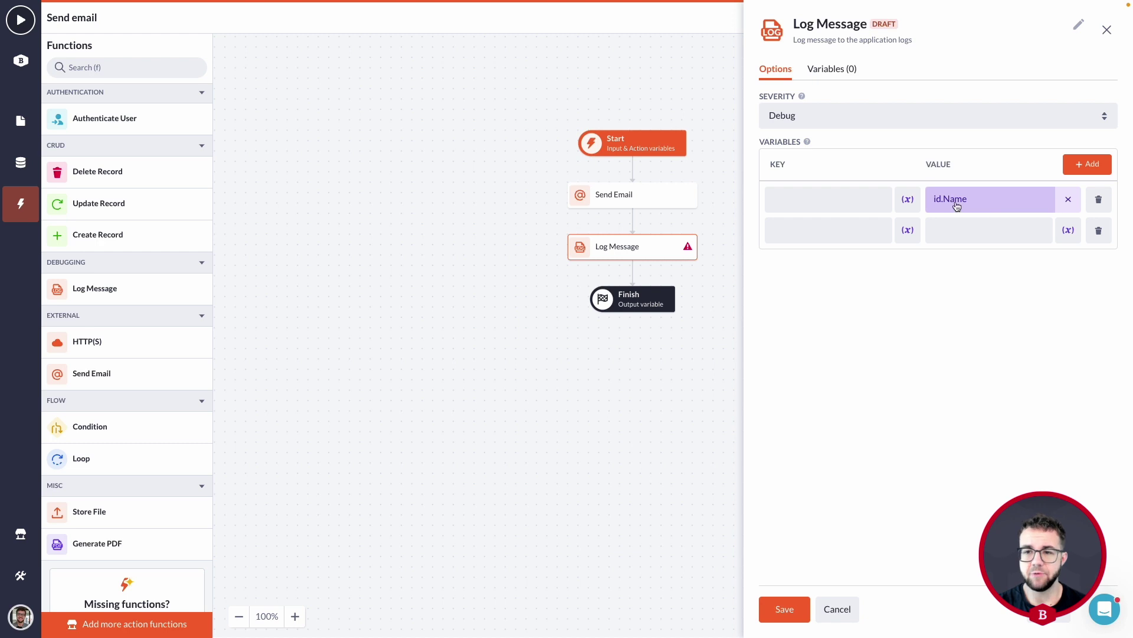
- Enter projectname as the first log variable's key and save the Log Message function
click(812, 200)
text(produc)
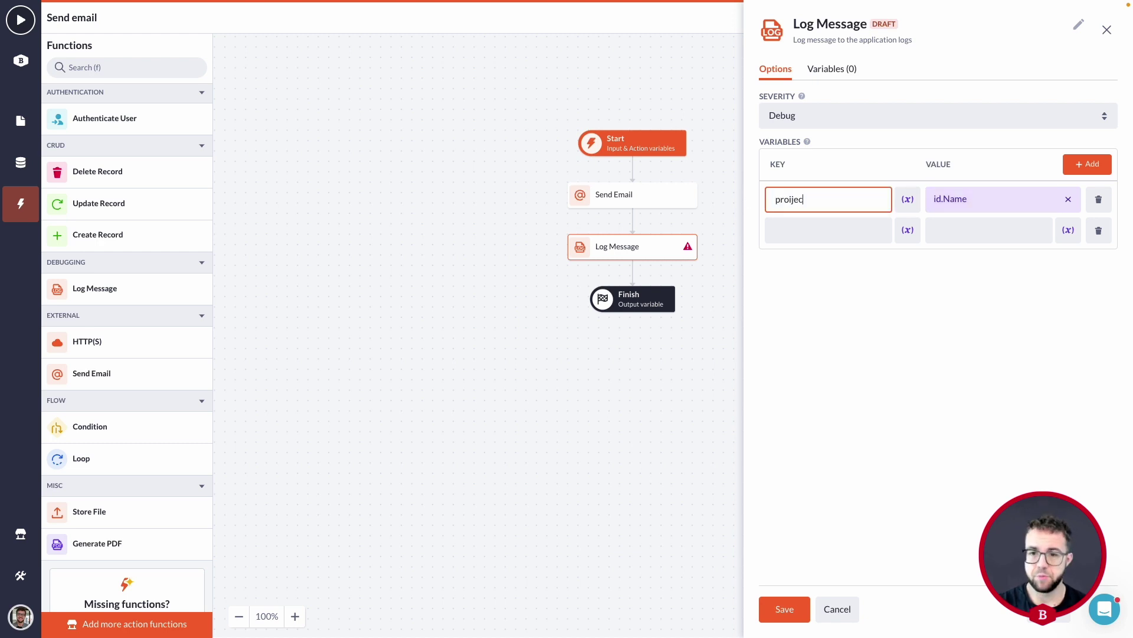
key(BackSpace)
key(BackSpace)
key(BackSpace)
text(jectname)
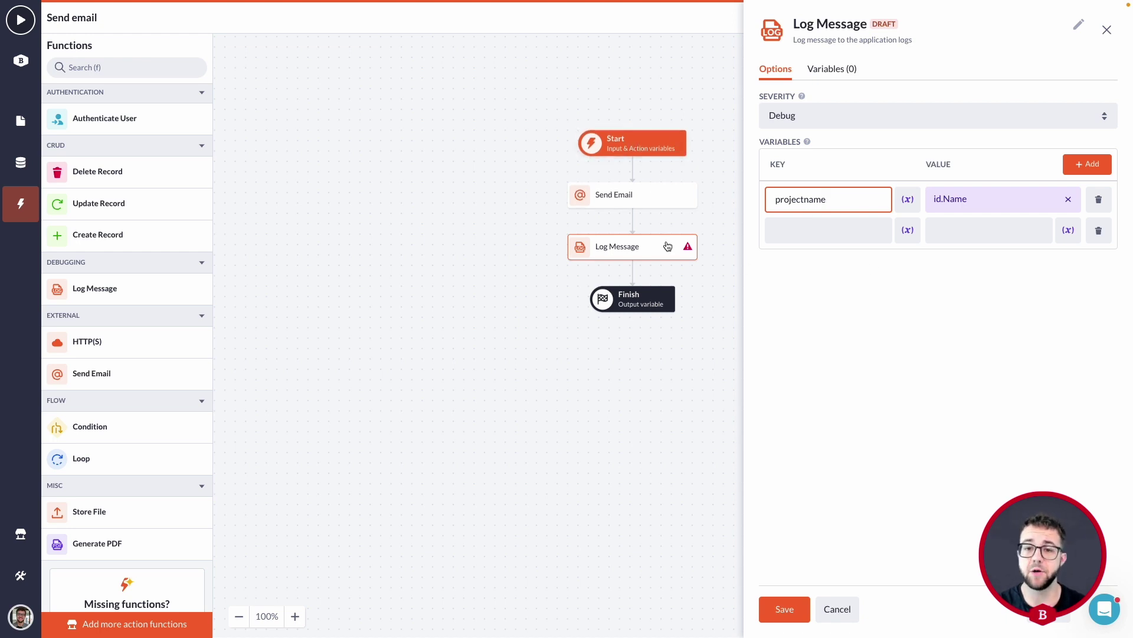
click(785, 609)
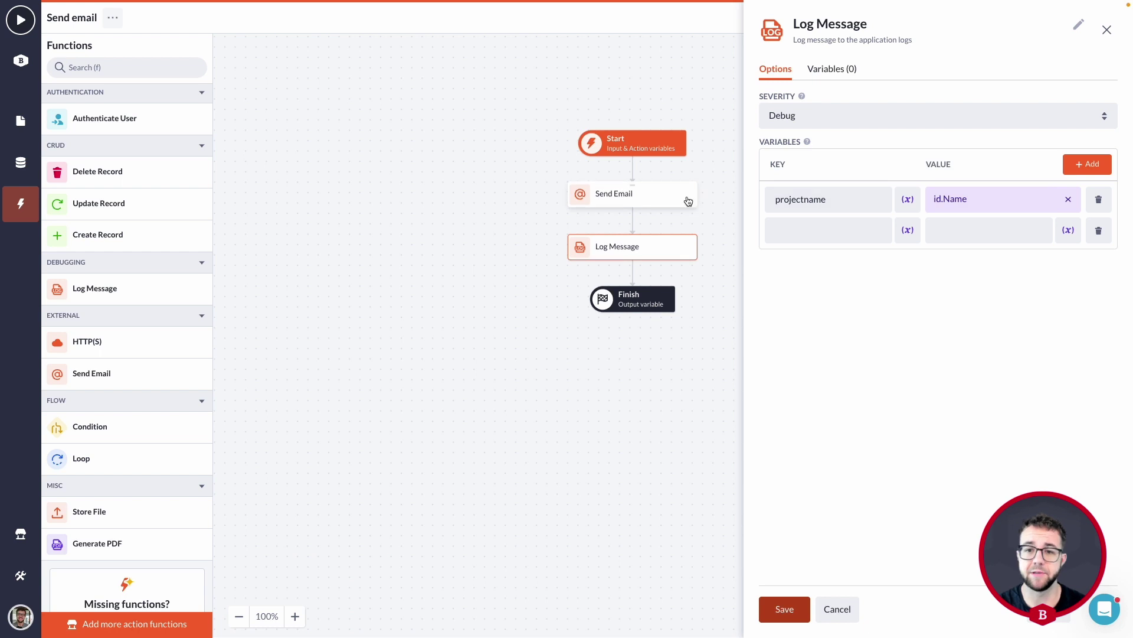
- Name the Send Email function's output variable mail in its As option and save the change
click(629, 201)
scroll(1004, 244, down, 5)
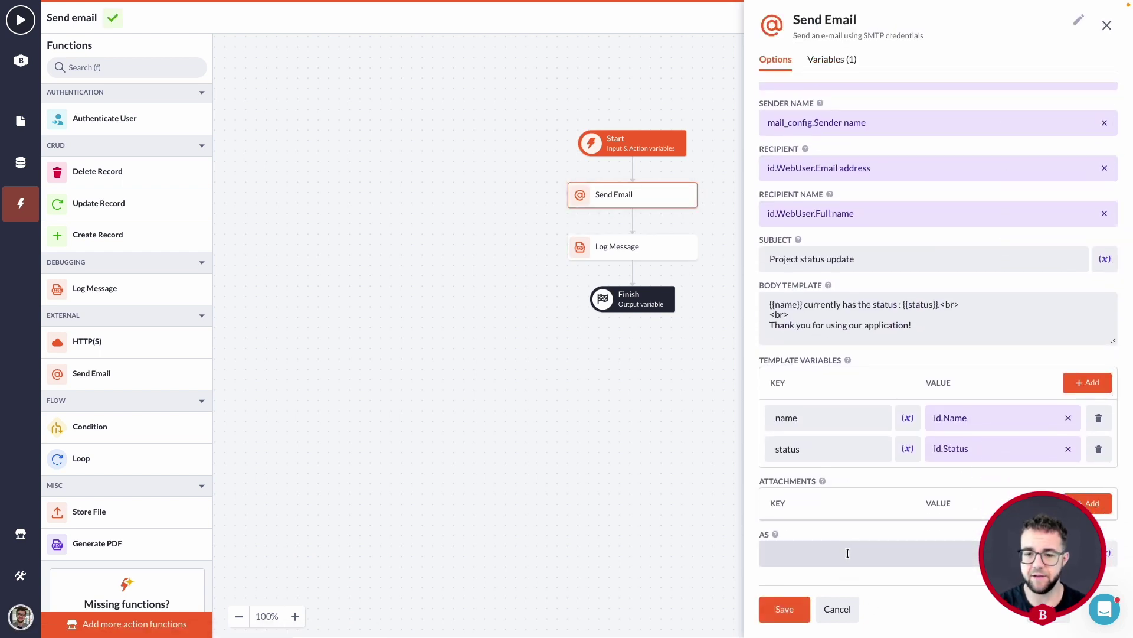
click(847, 552)
mouse_move(771, 536)
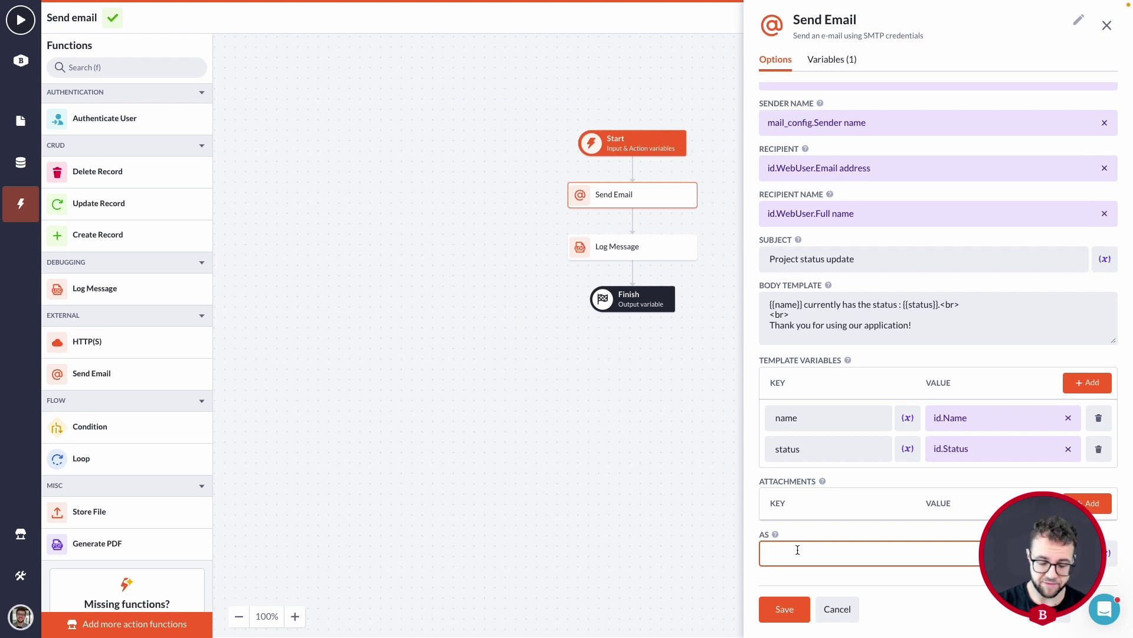
text(m)
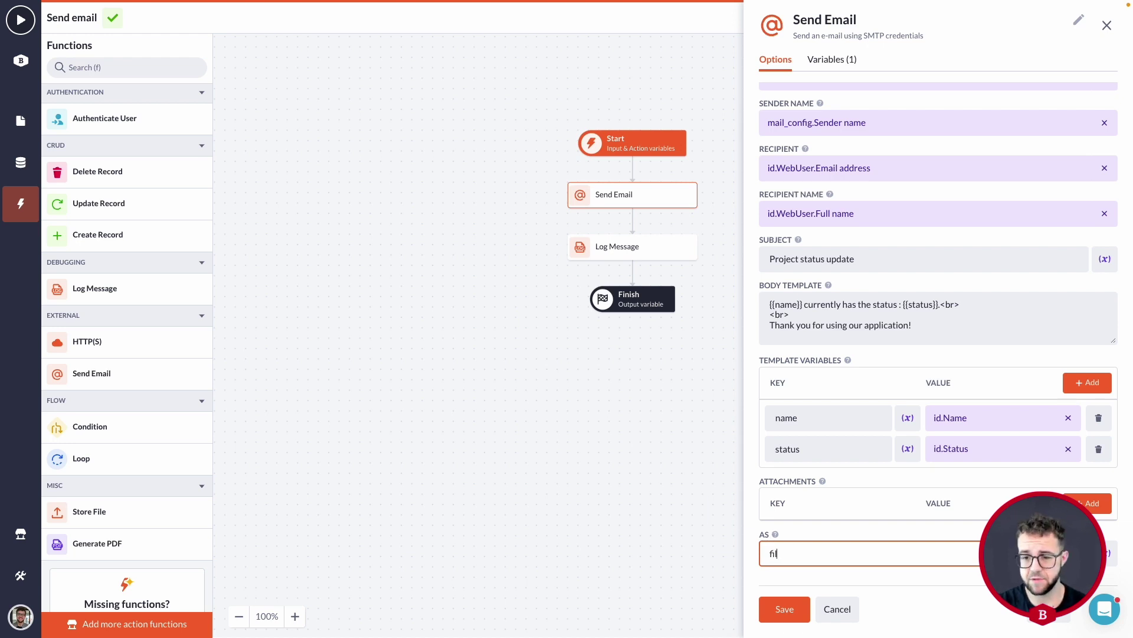
key(BackSpace)
text(mail)
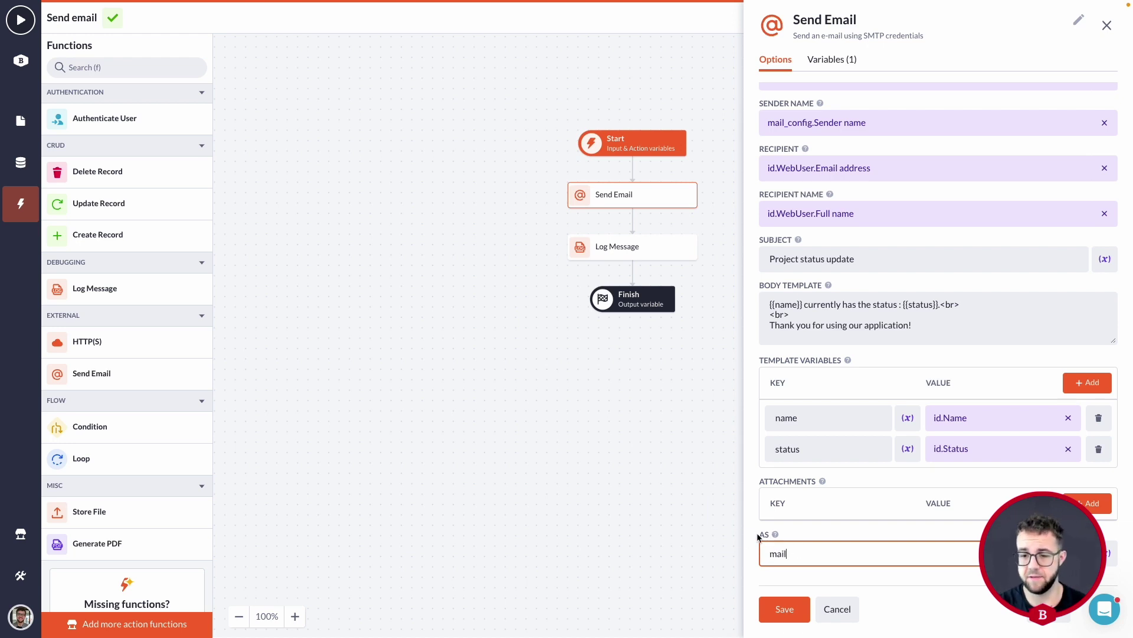
key(Return)
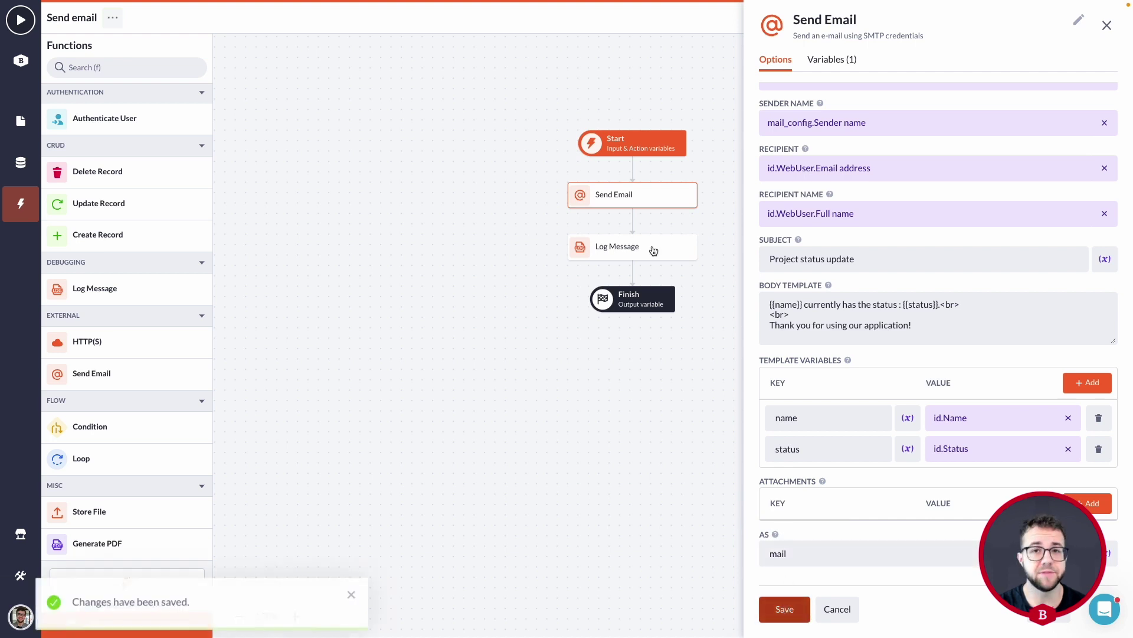
- Set the Log Message function's second variable value to the mail output
click(652, 249)
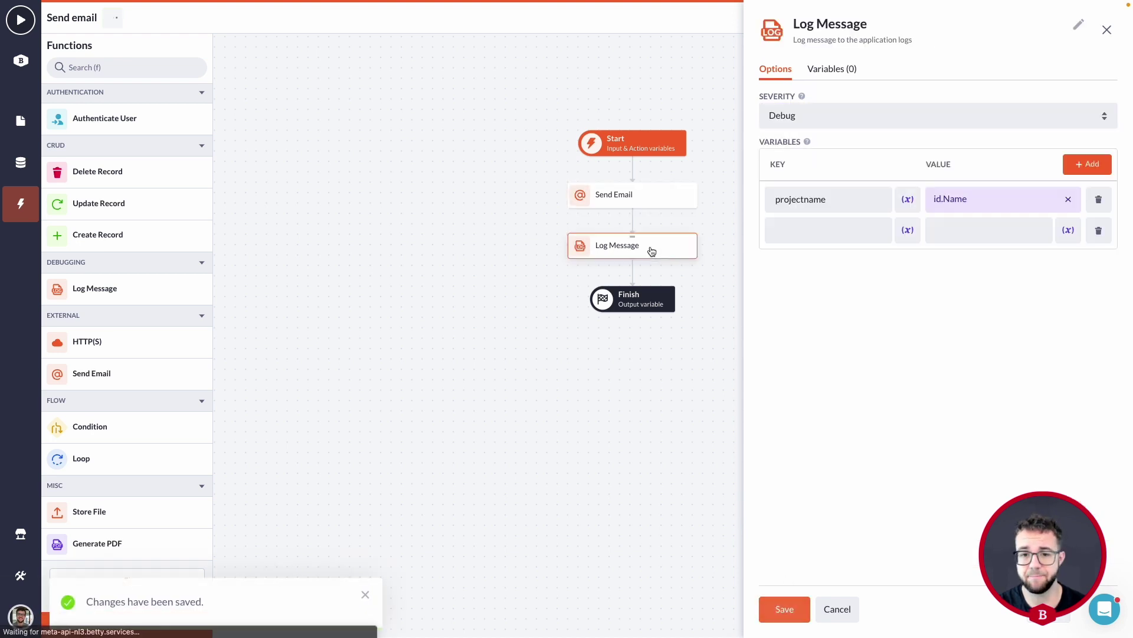
click(998, 237)
click(1069, 230)
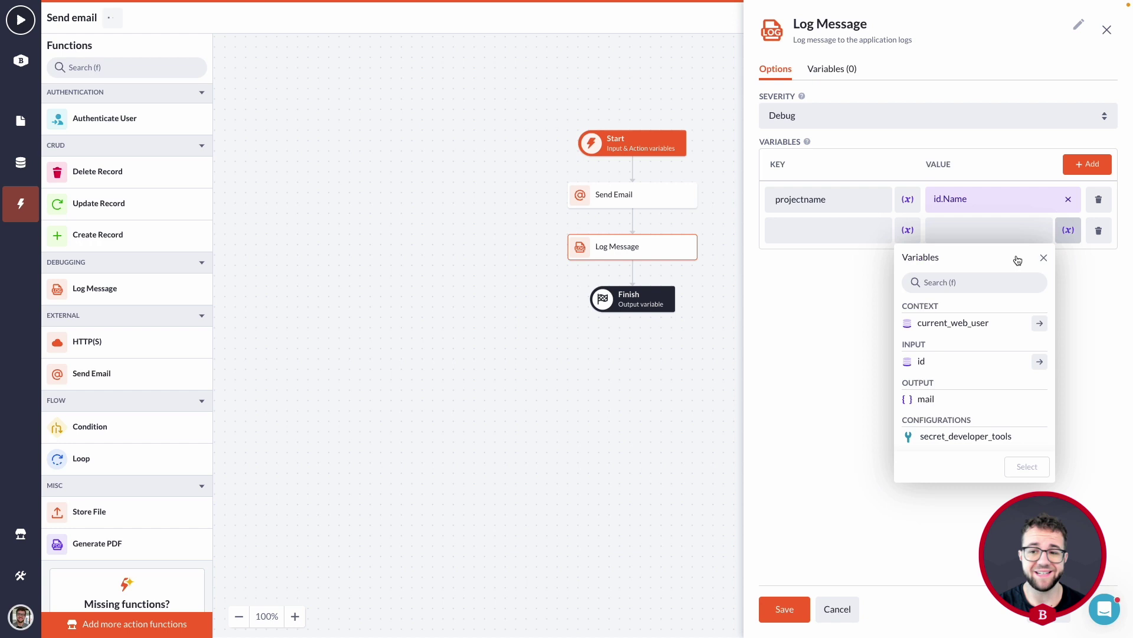
click(974, 400)
click(1027, 466)
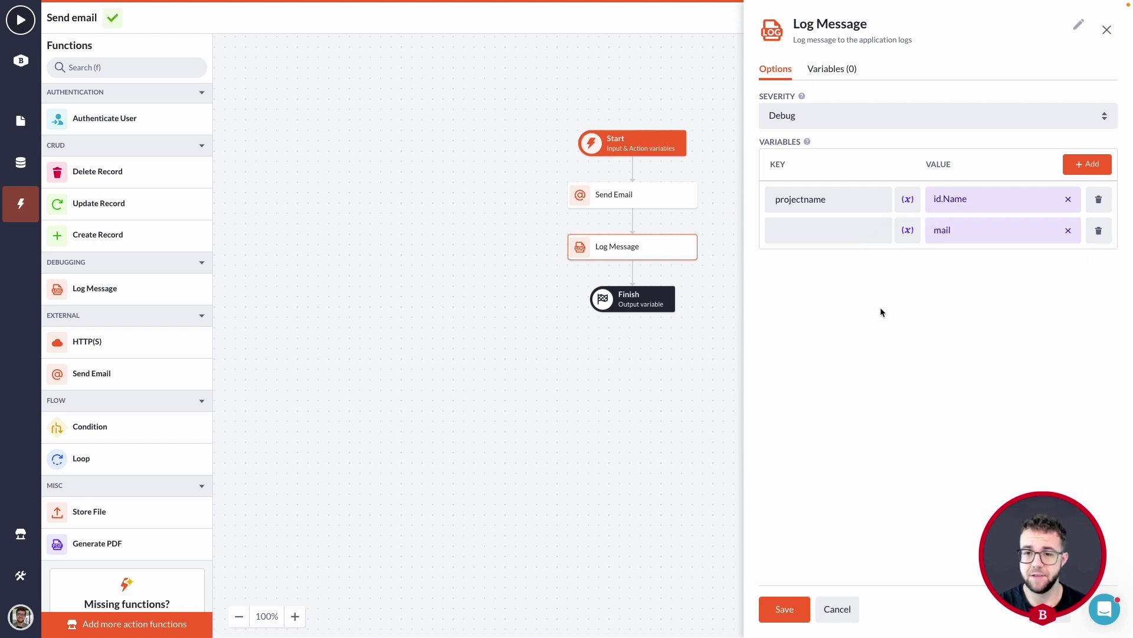
- Enter mail as the second log variable's key, save the Log Message function and close its options
click(832, 231)
text(mail)
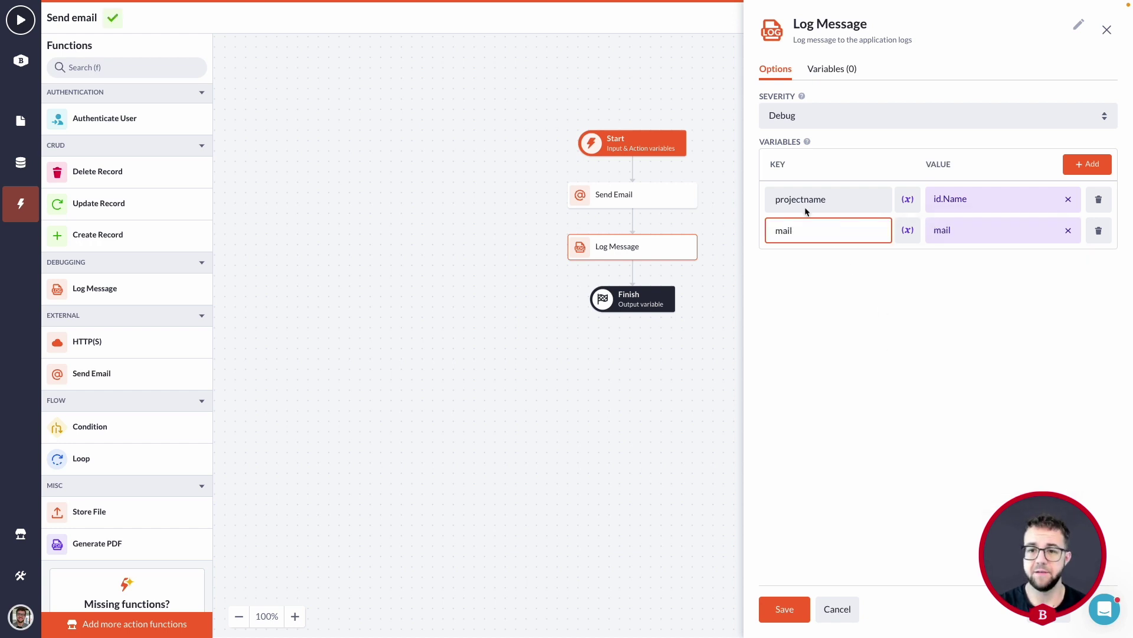
click(784, 608)
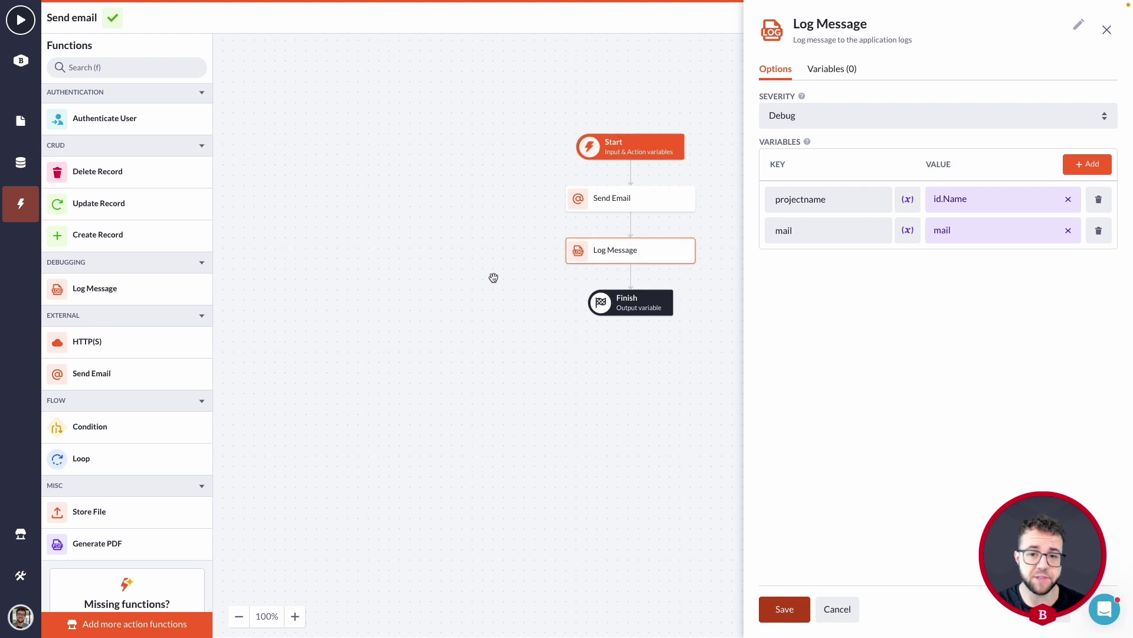
scroll(640, 260, right, 1)
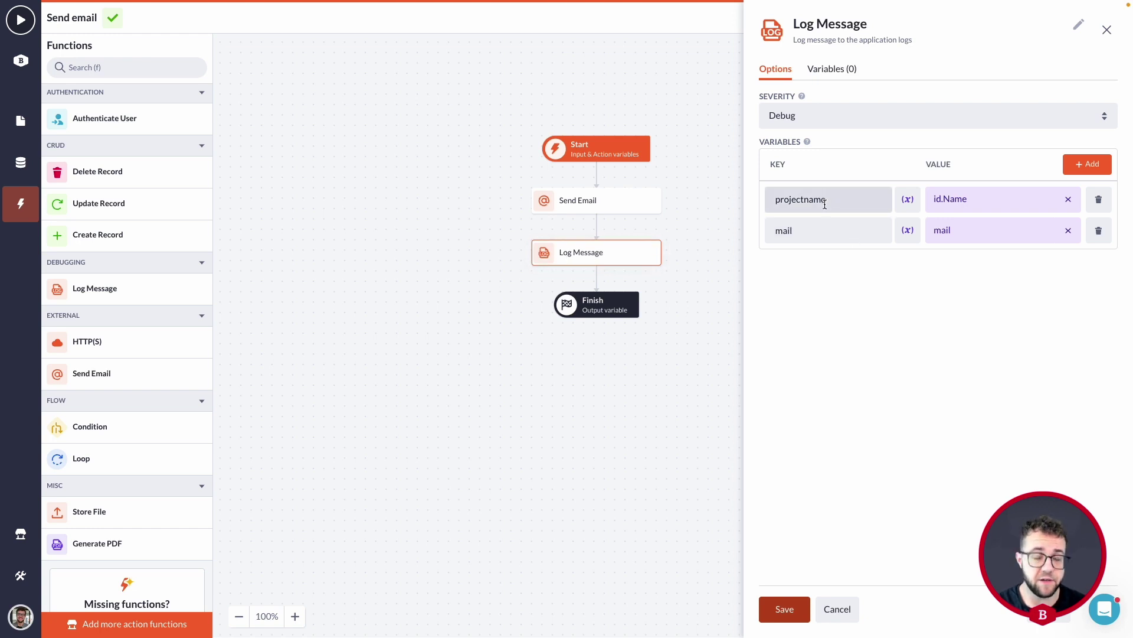
click(790, 613)
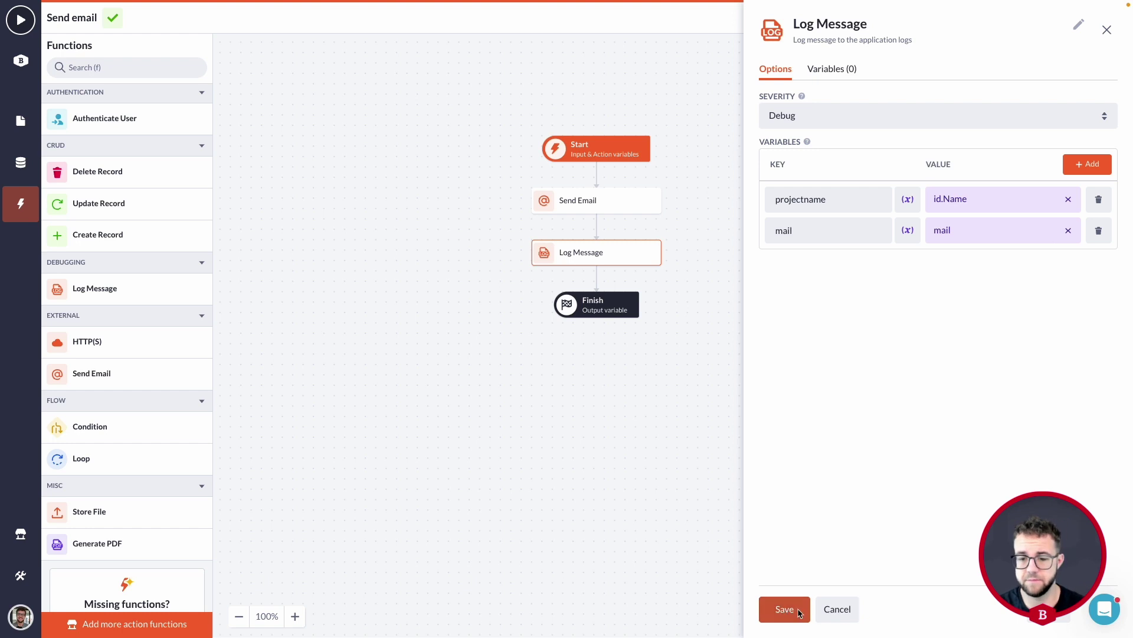
click(838, 610)
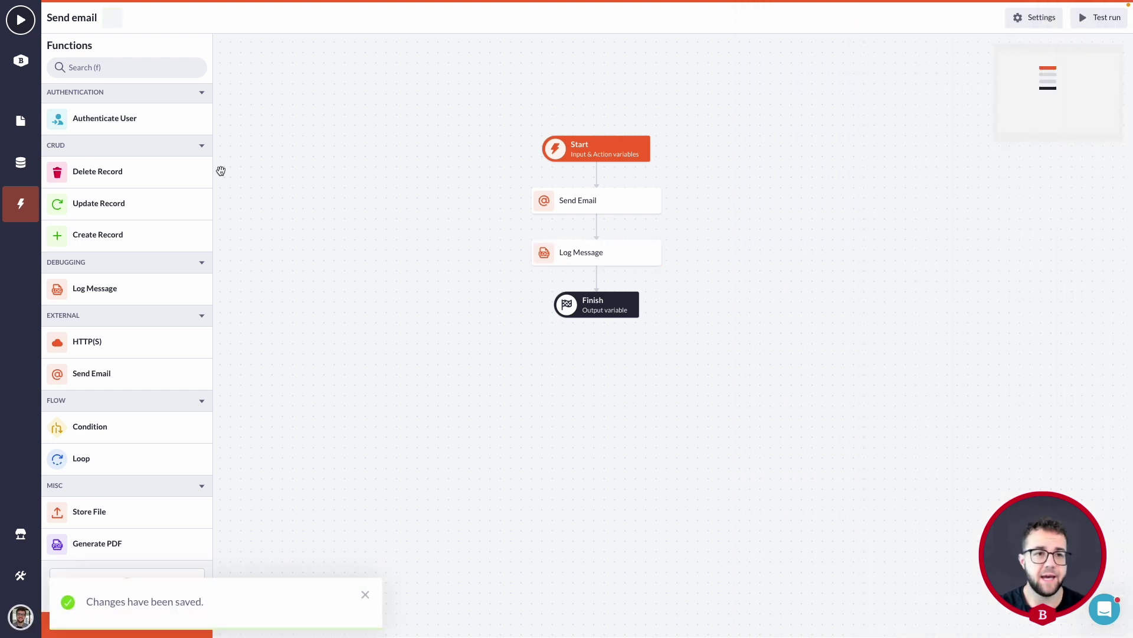
- Open the Project detail page from the application's list of pages
click(21, 121)
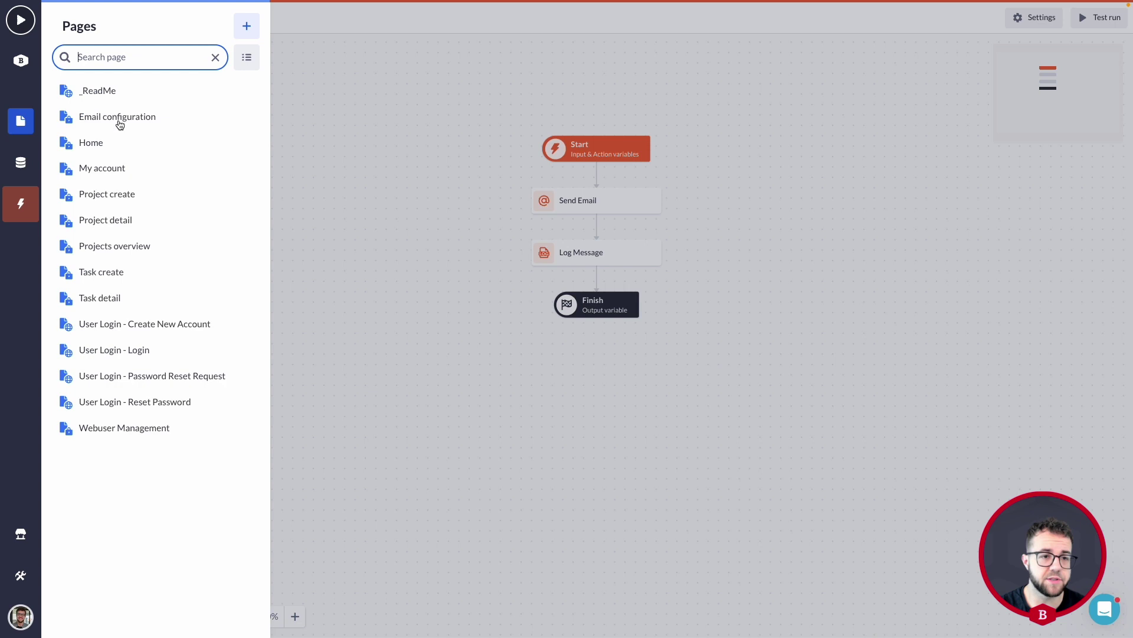
click(120, 230)
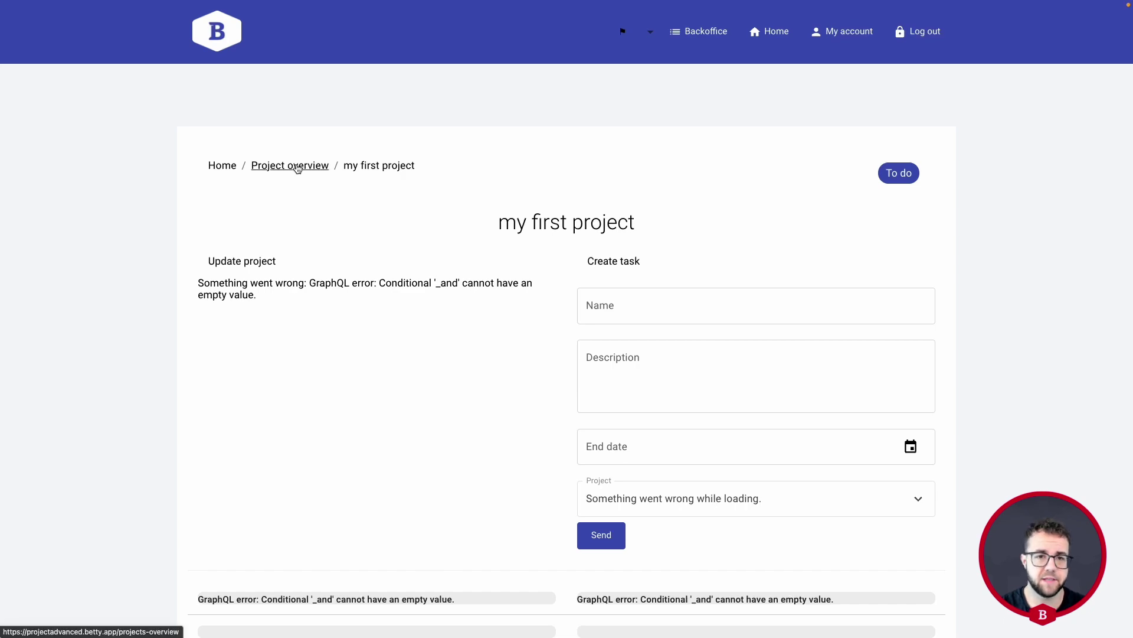
- Open the detail page of projectus numeros II from the project overview and send its status email
click(298, 168)
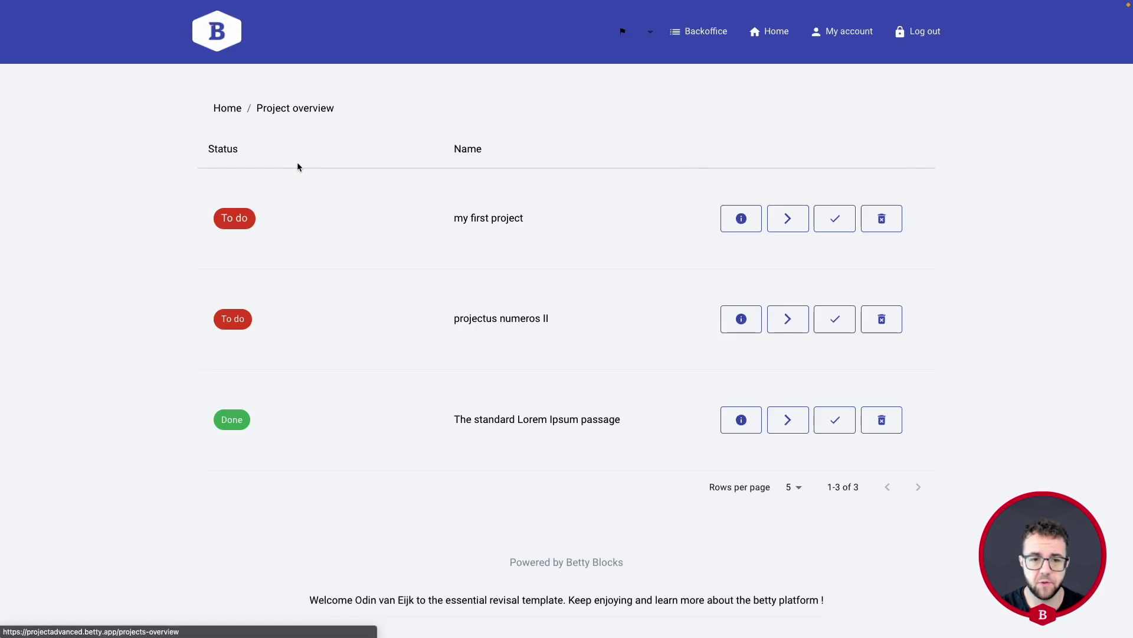
click(747, 322)
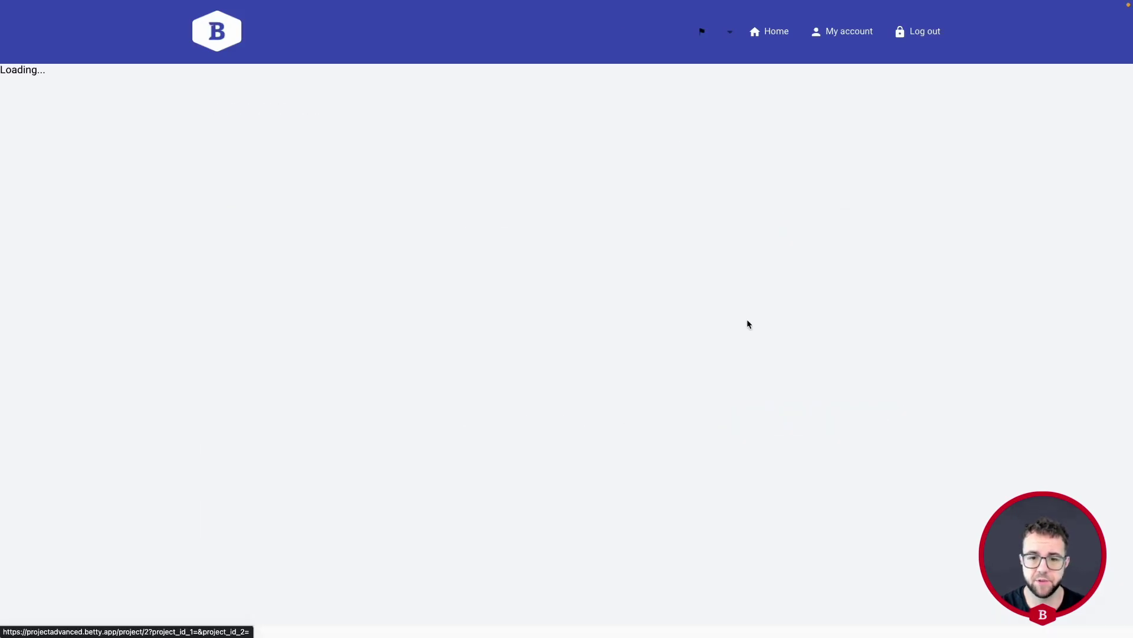
scroll(638, 295, down, 3)
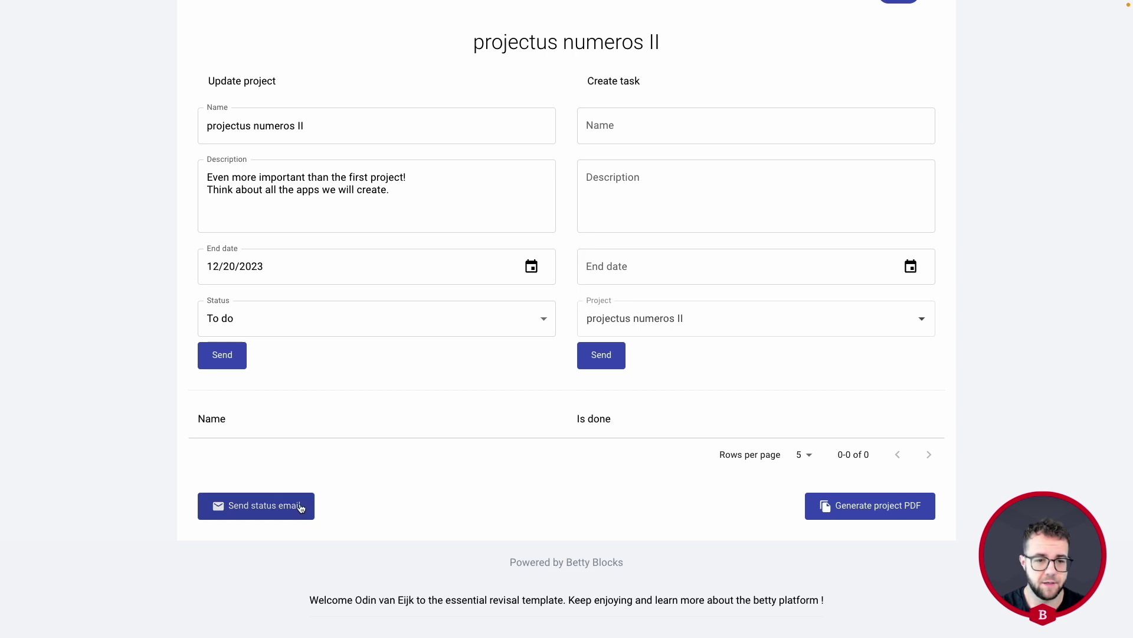
click(268, 505)
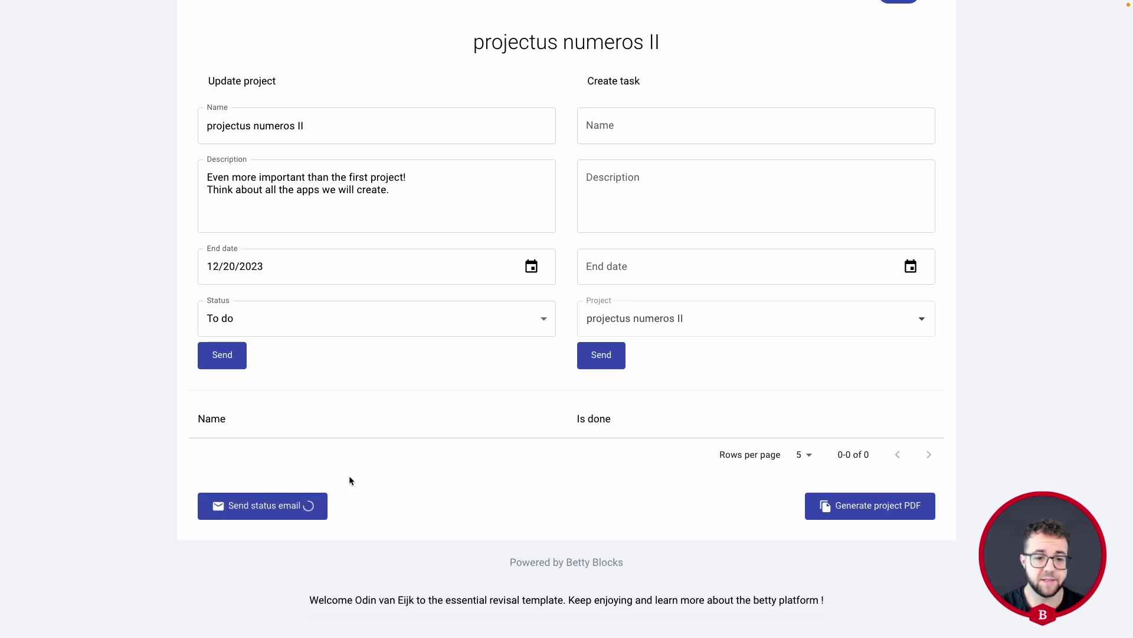
scroll(357, 472, up, 1)
scroll(357, 473, up, 3)
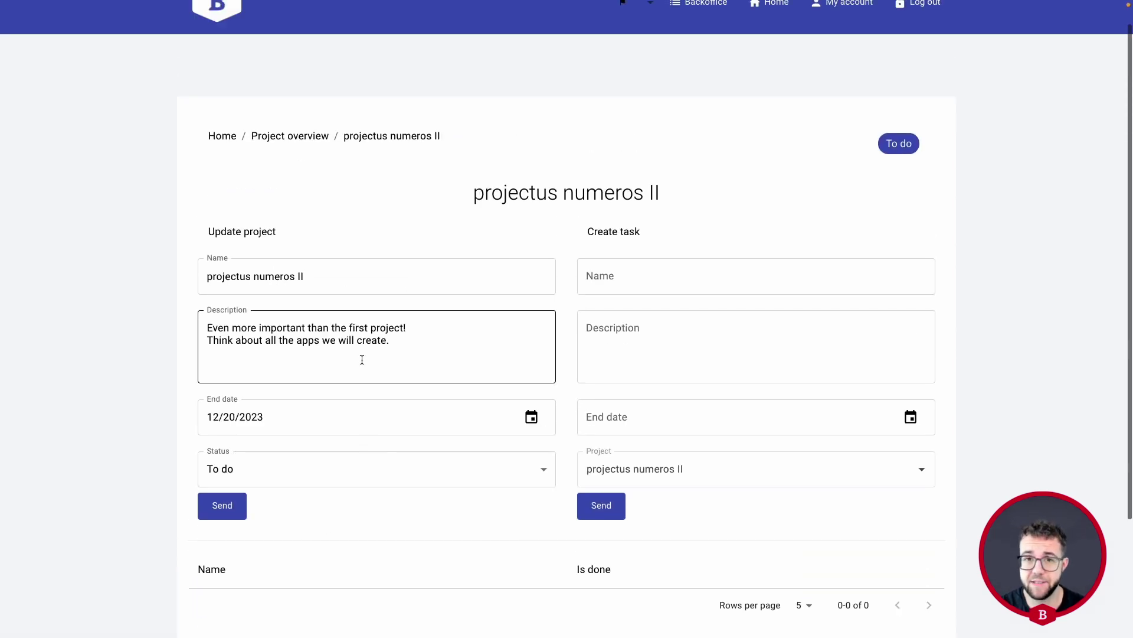
scroll(361, 357, up, 1)
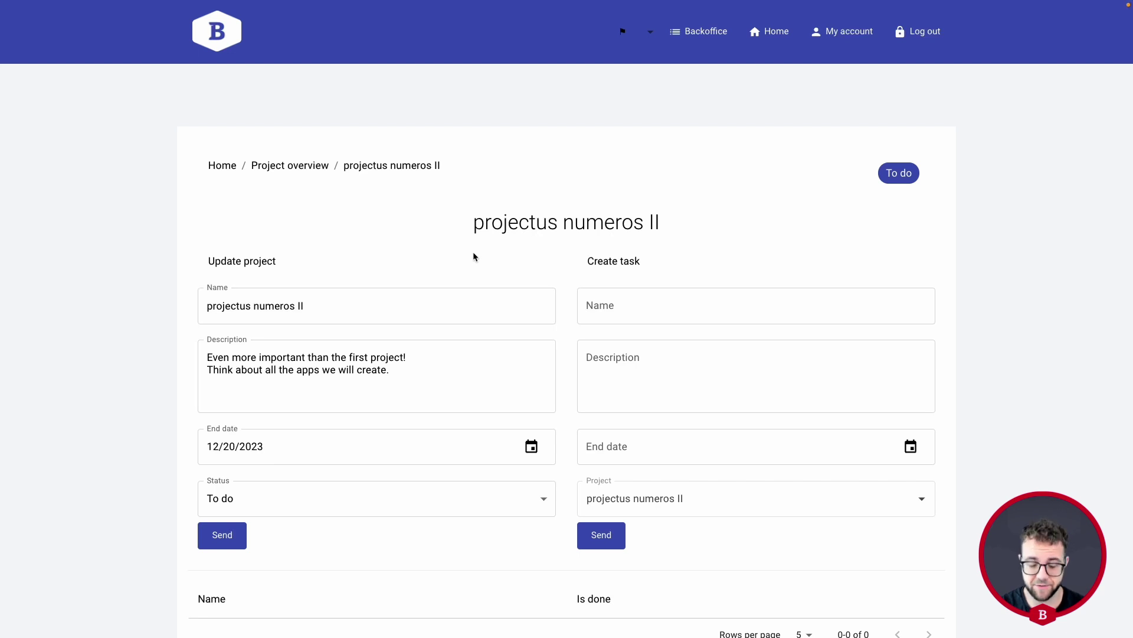
- Return to the Betty Blocks builder and open the application's logs
key(super+shift+f)
click(229, 17)
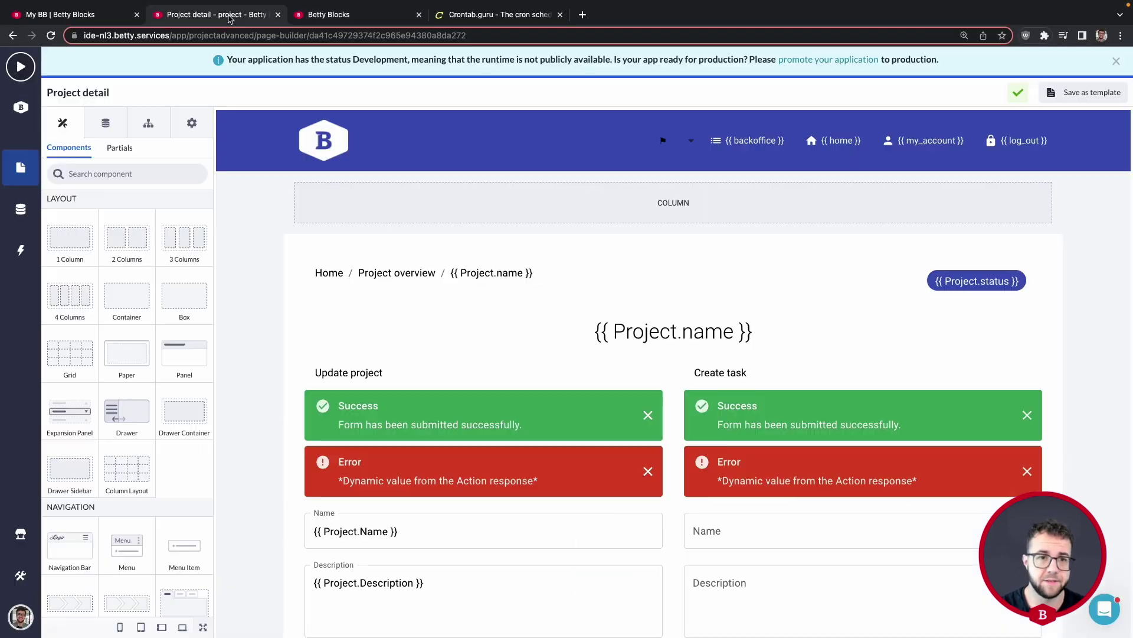
scroll(339, 228, down, 3)
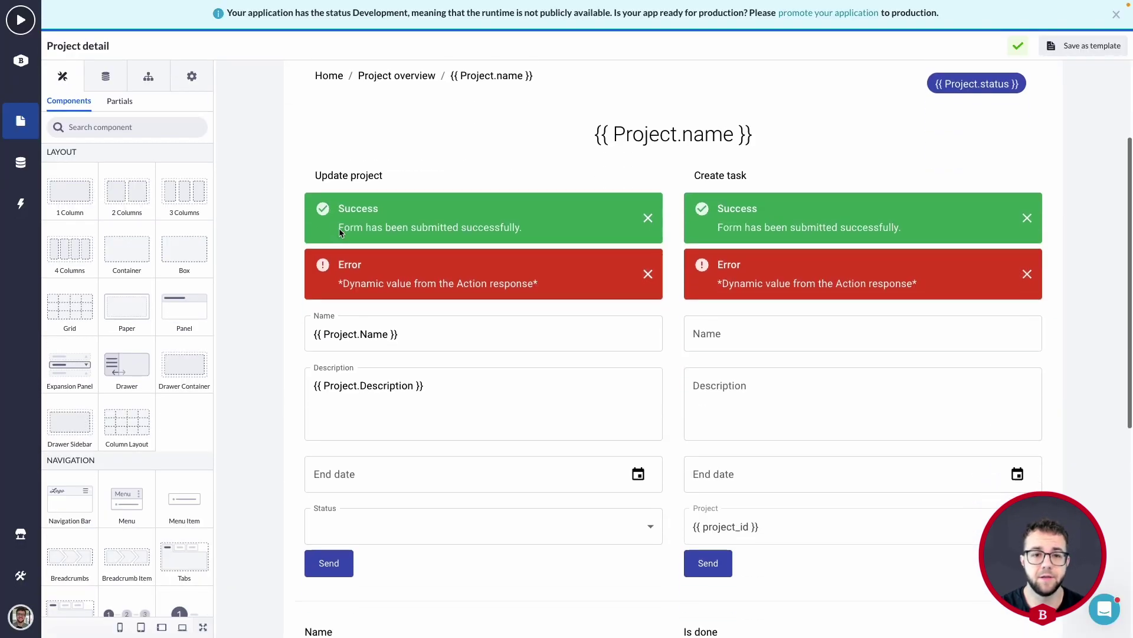
click(21, 576)
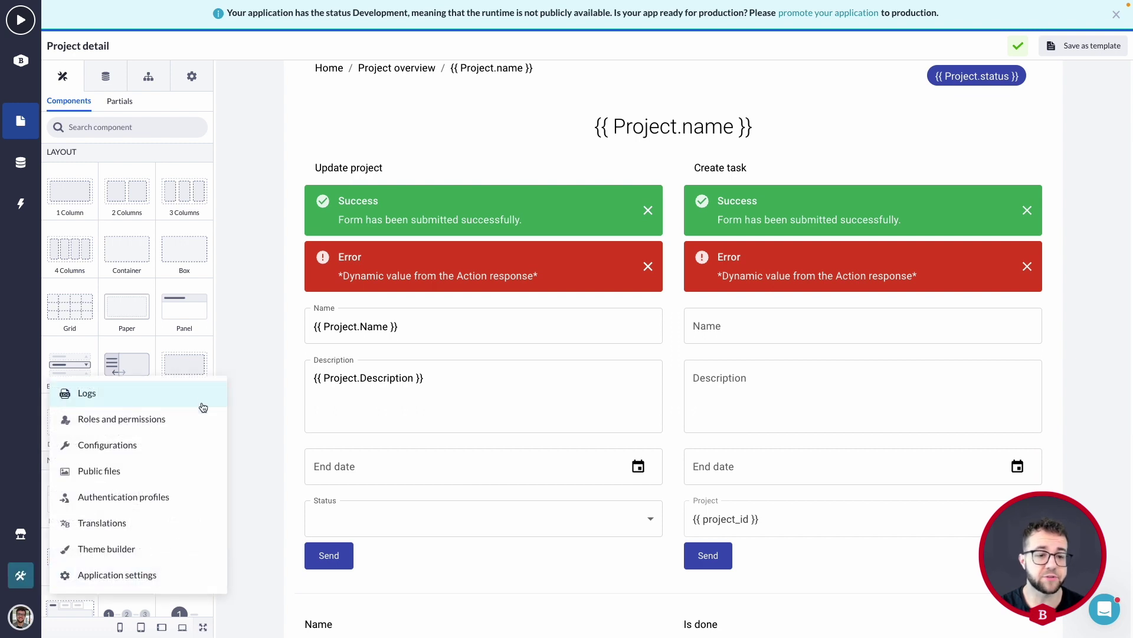
click(159, 395)
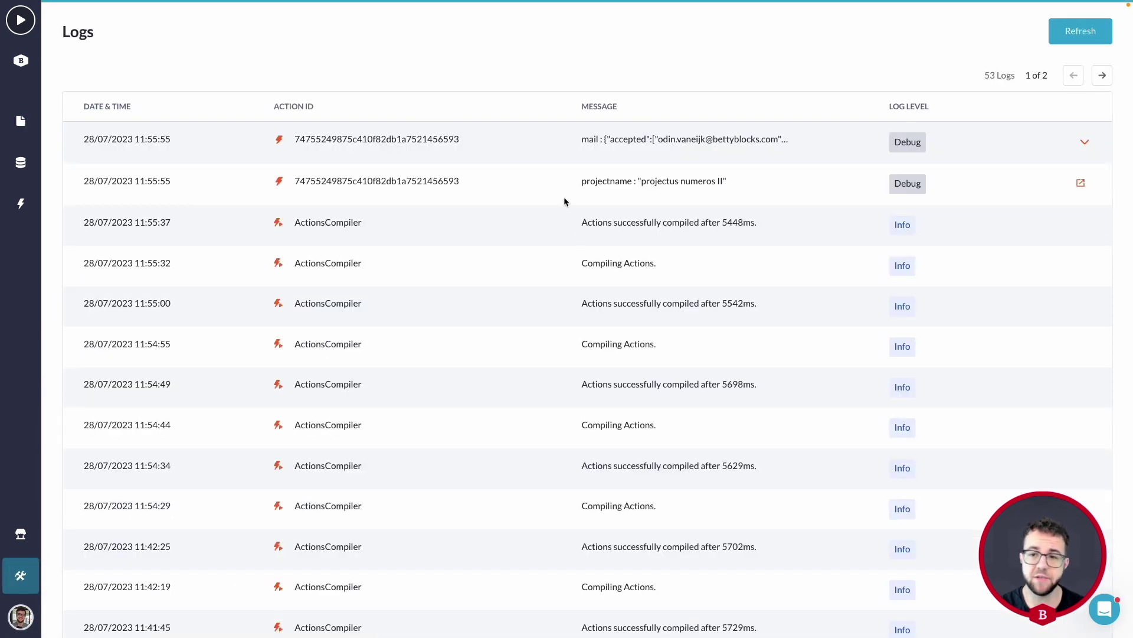
- Examine the logged project name and mail output, expanding the mail entry's full message and collapsing it again
scroll(558, 191, down, 7)
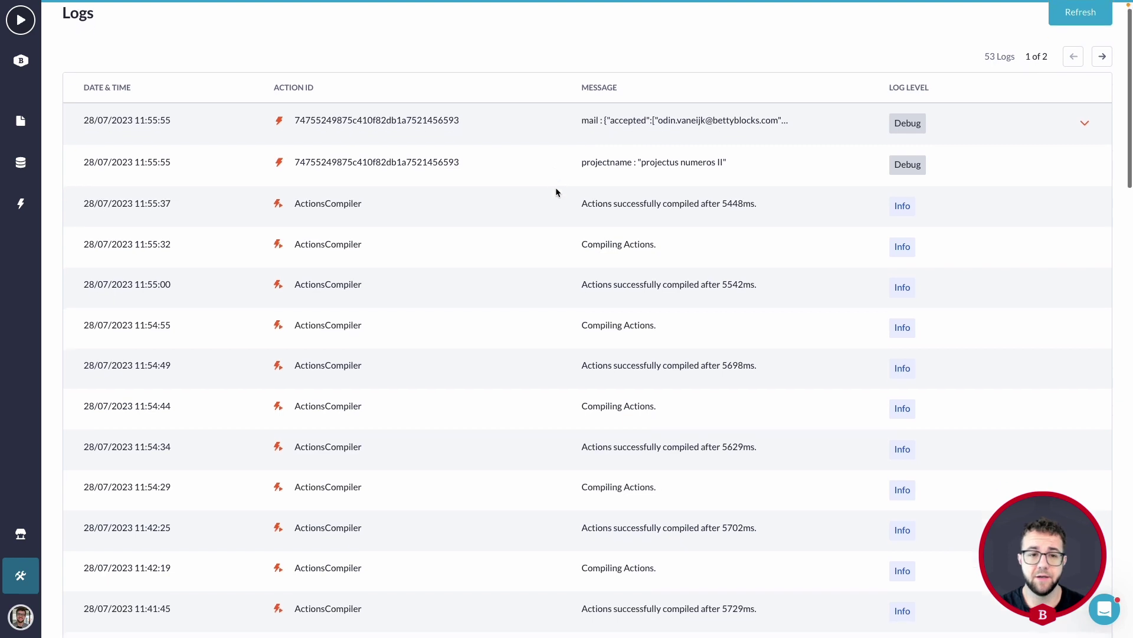
scroll(556, 192, up, 7)
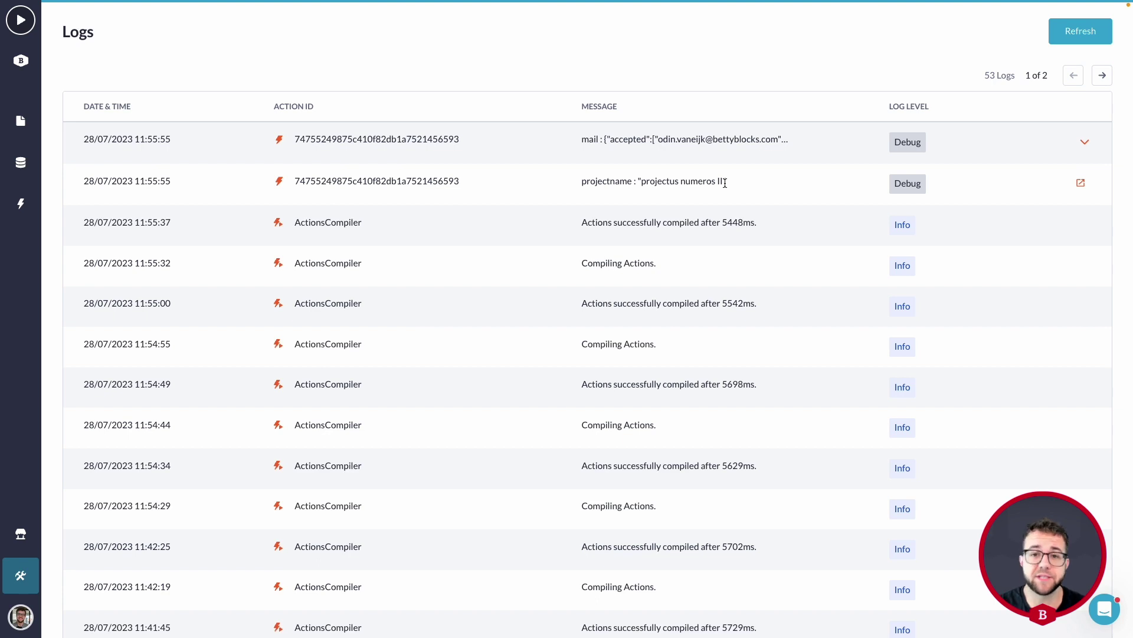
click(658, 140)
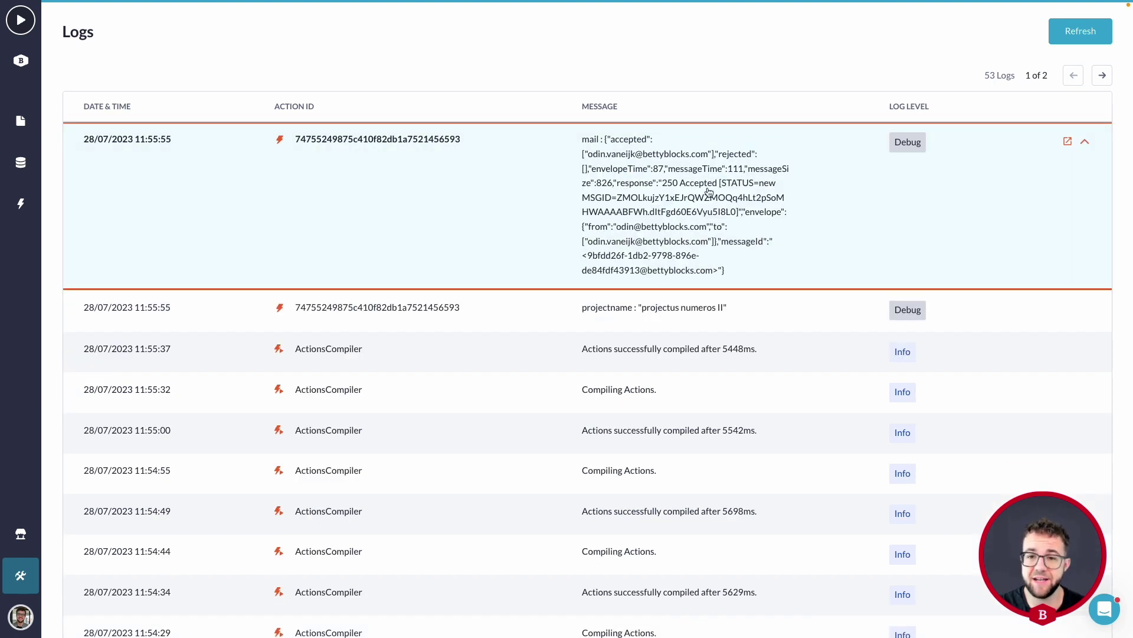
click(714, 140)
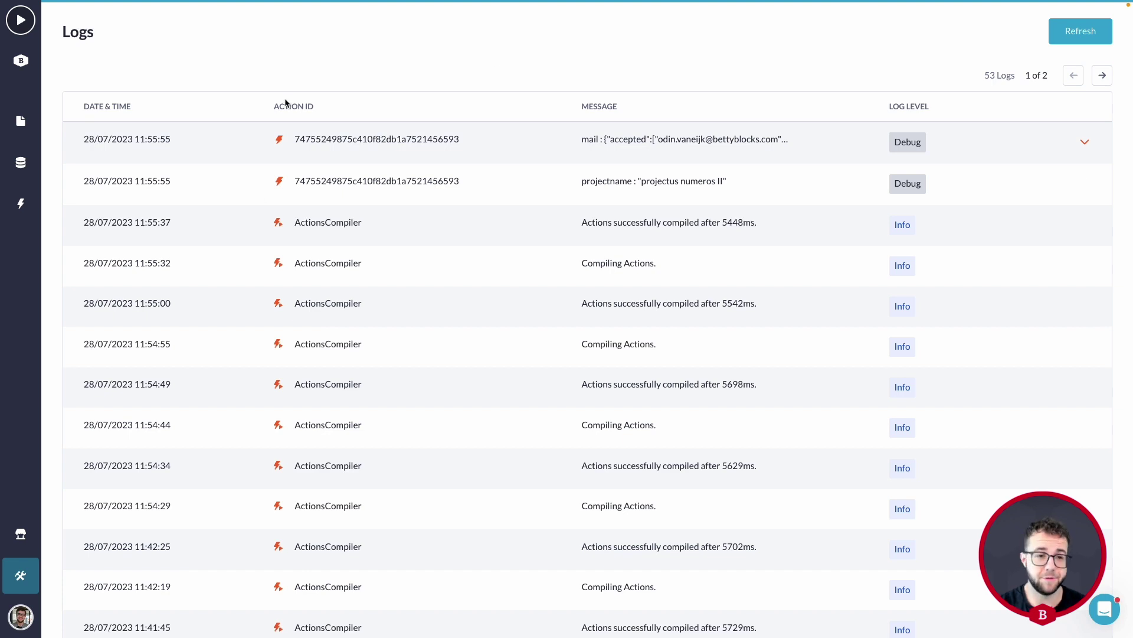
- Open the Send email action's scheduling settings and turn on Scheduled action
click(36, 199)
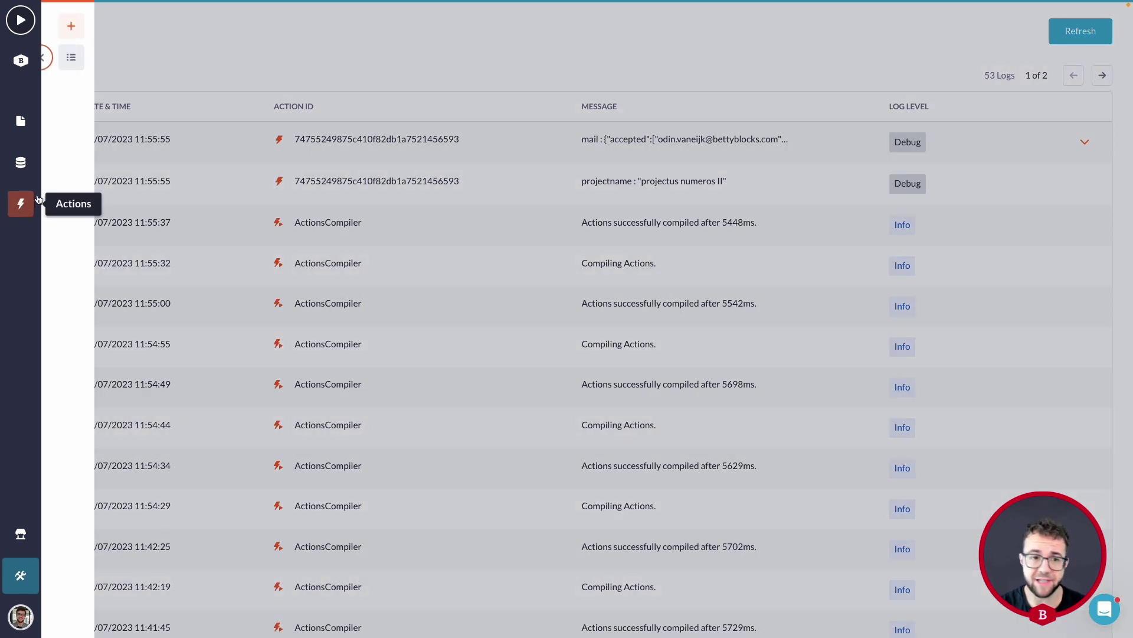
click(112, 514)
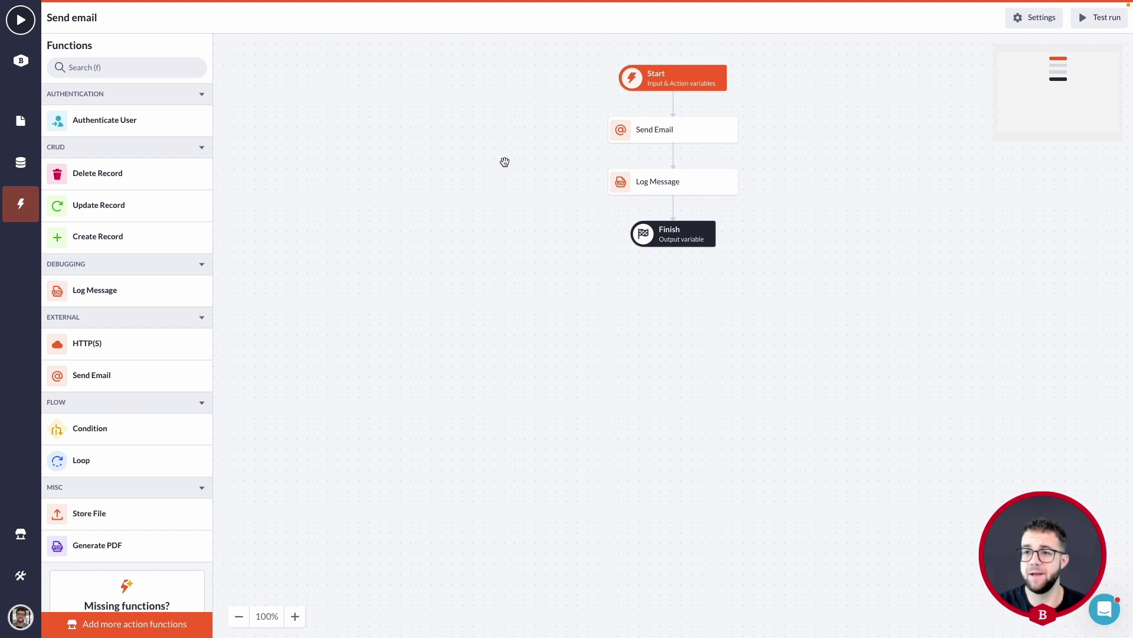
click(1034, 25)
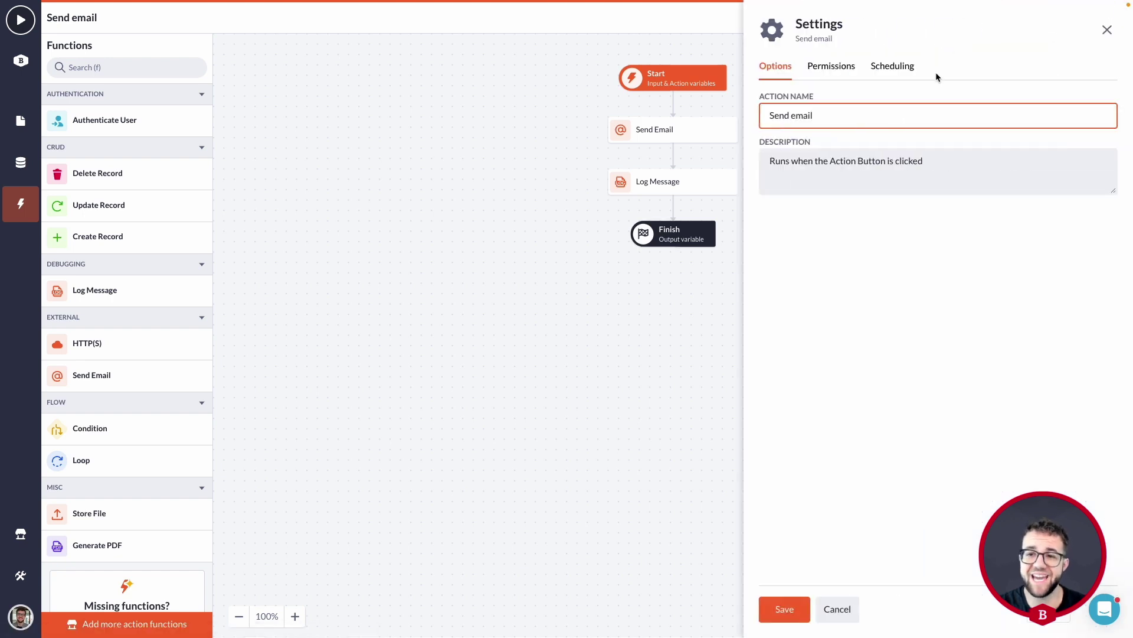
click(901, 68)
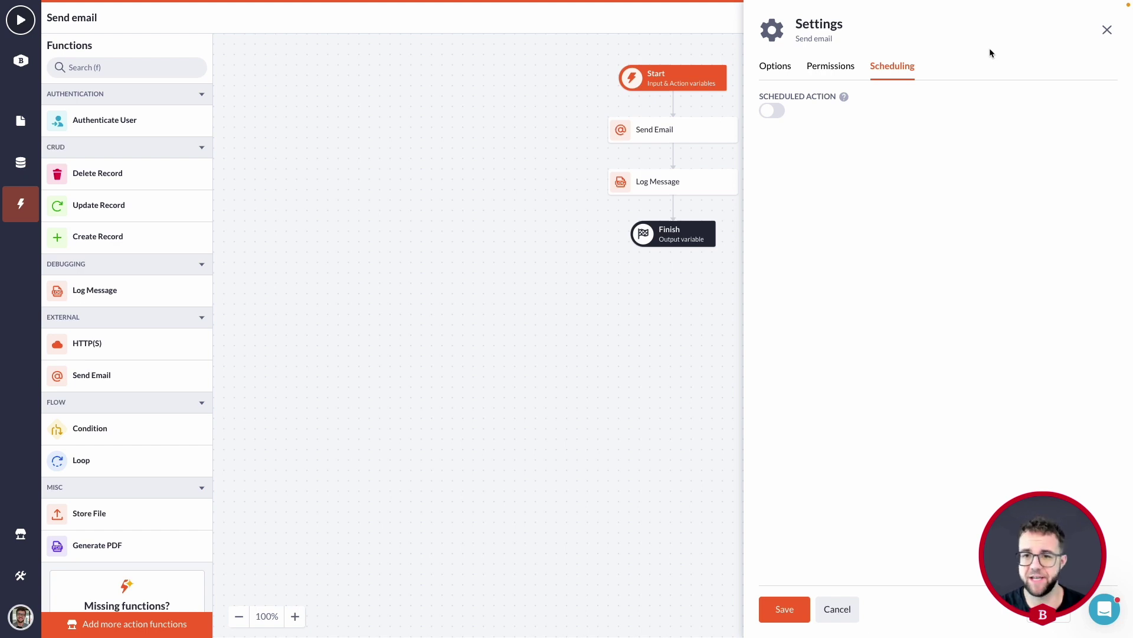
click(769, 111)
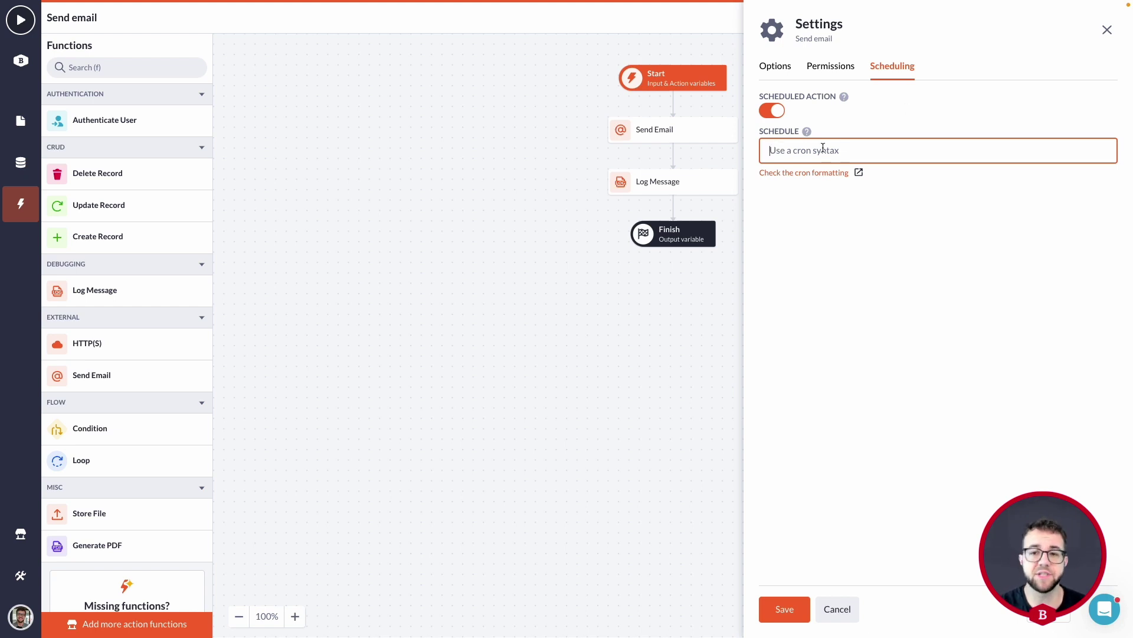
- Read the Schedule field's help and open the linked cron formatting reference at crontab.guru
mouse_move(806, 134)
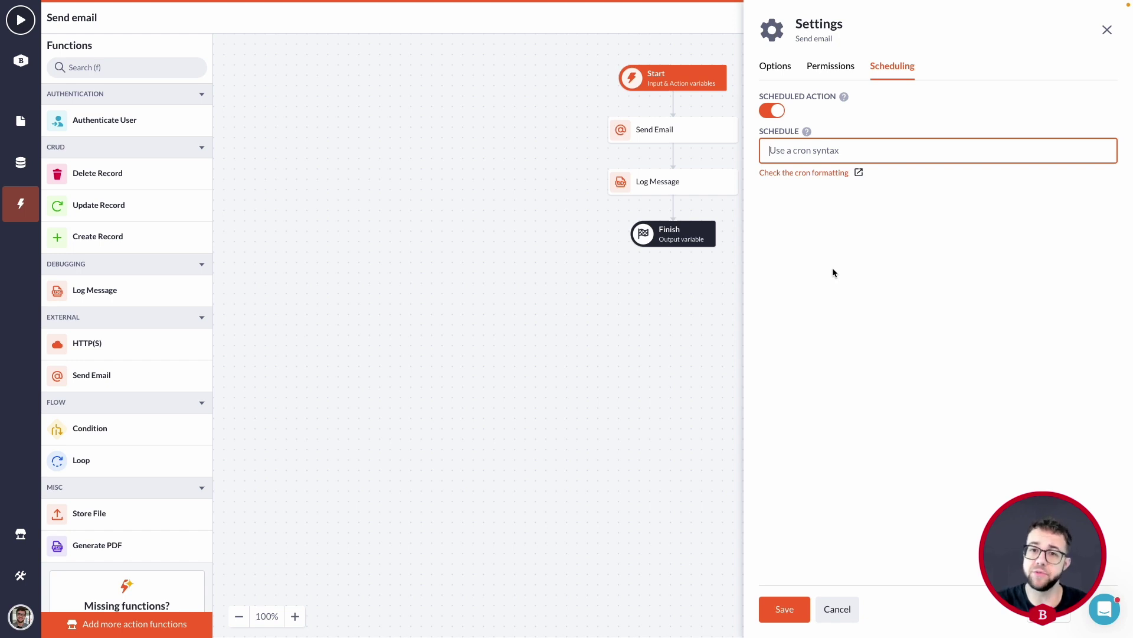
key(ctrl+super+f)
key(ctrl+super+f)
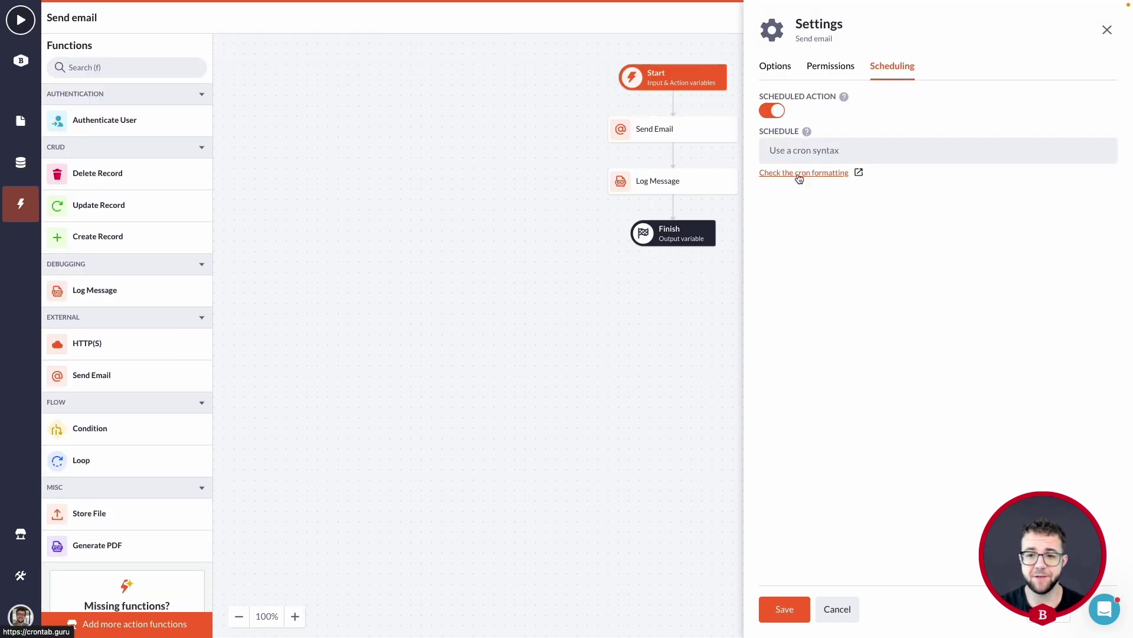
click(793, 174)
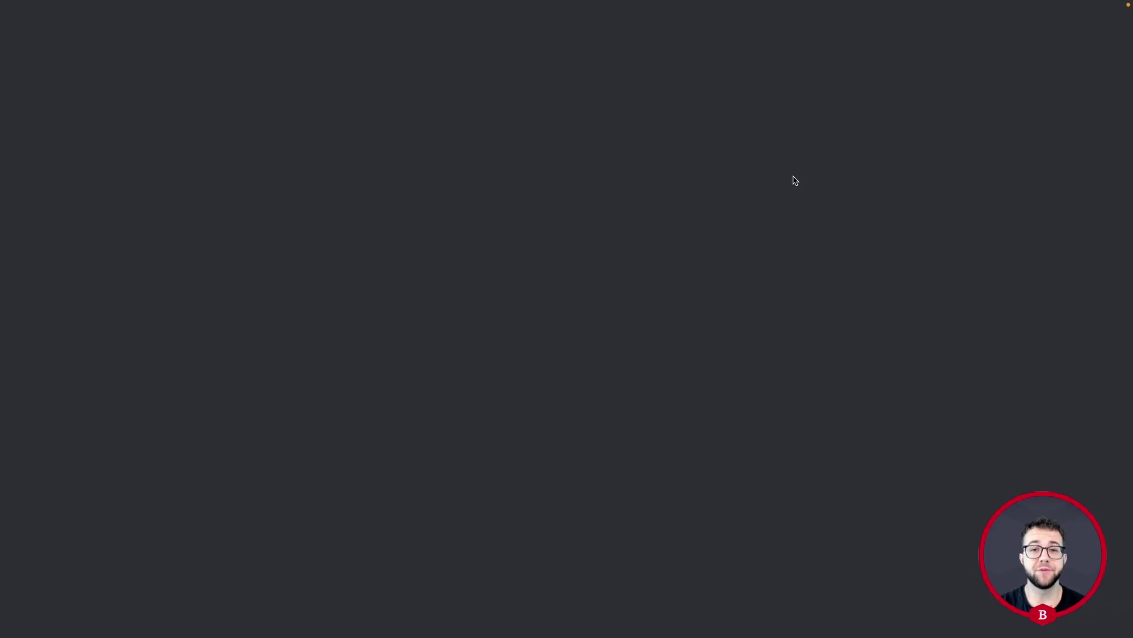
key(ctrl+super+f)
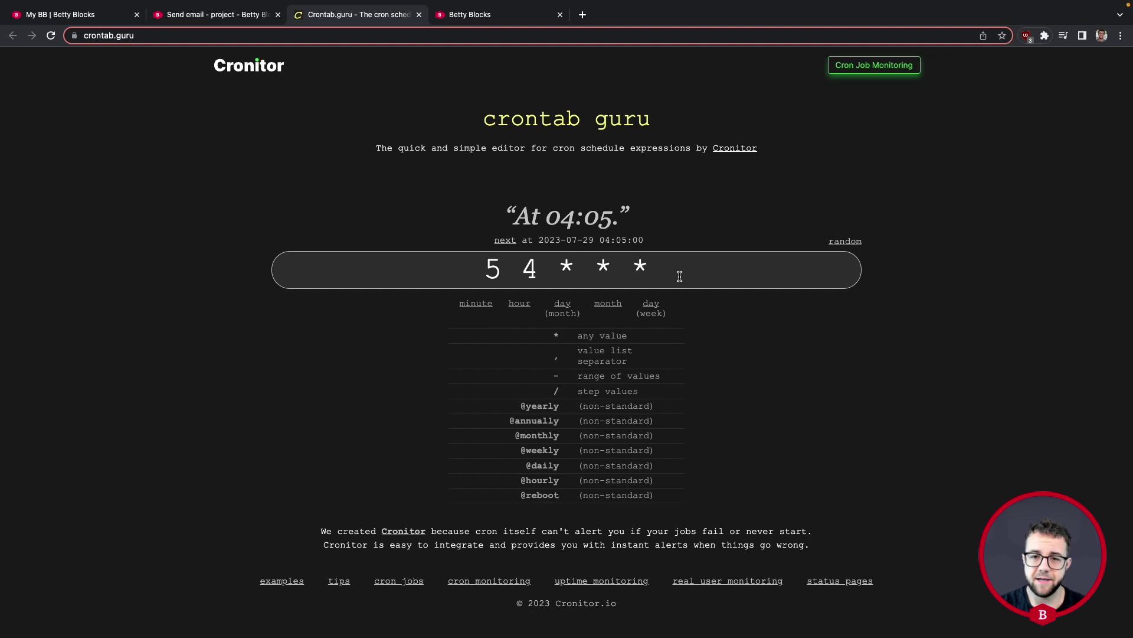
scroll(530, 268, down, 1)
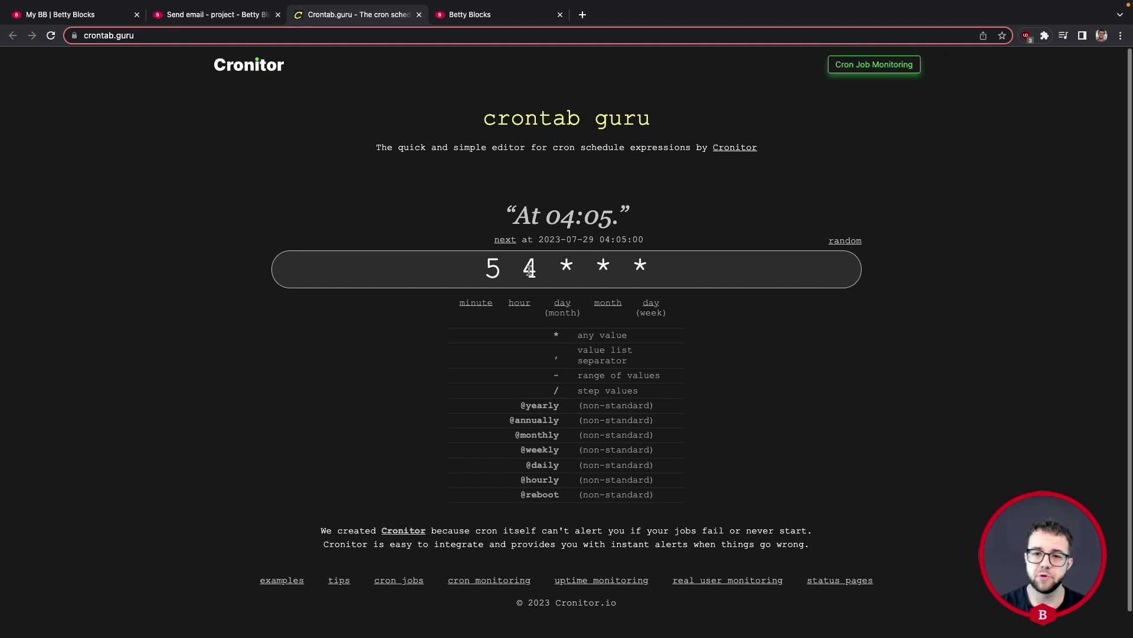
- Set both the minute and hour of the example cron expression to *, giving * * * * *
double_click(497, 267)
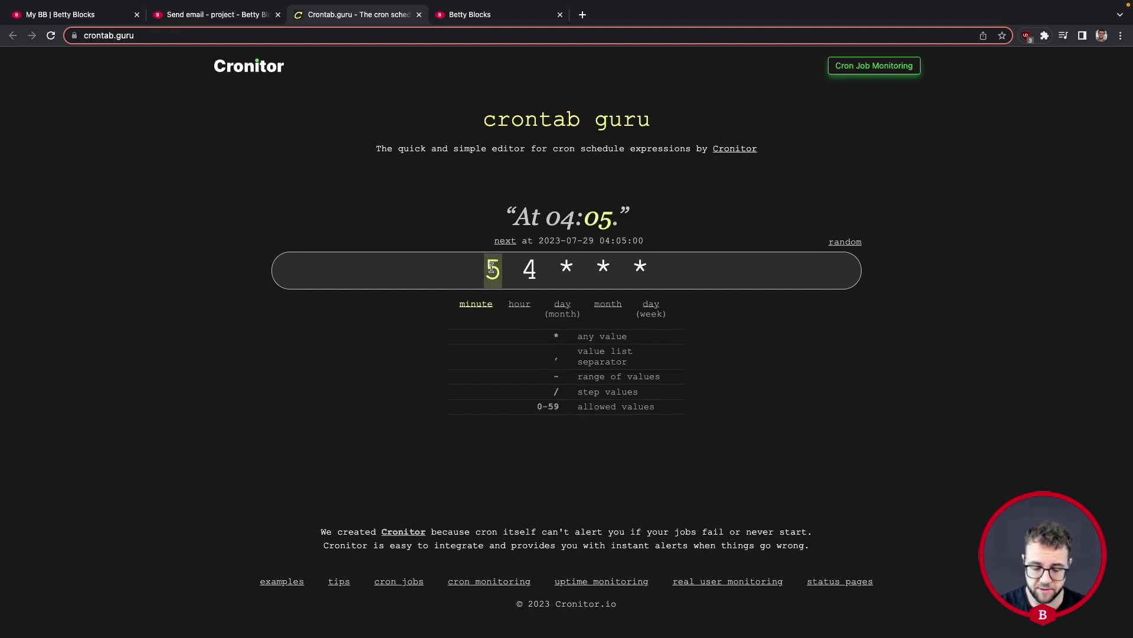
text(*)
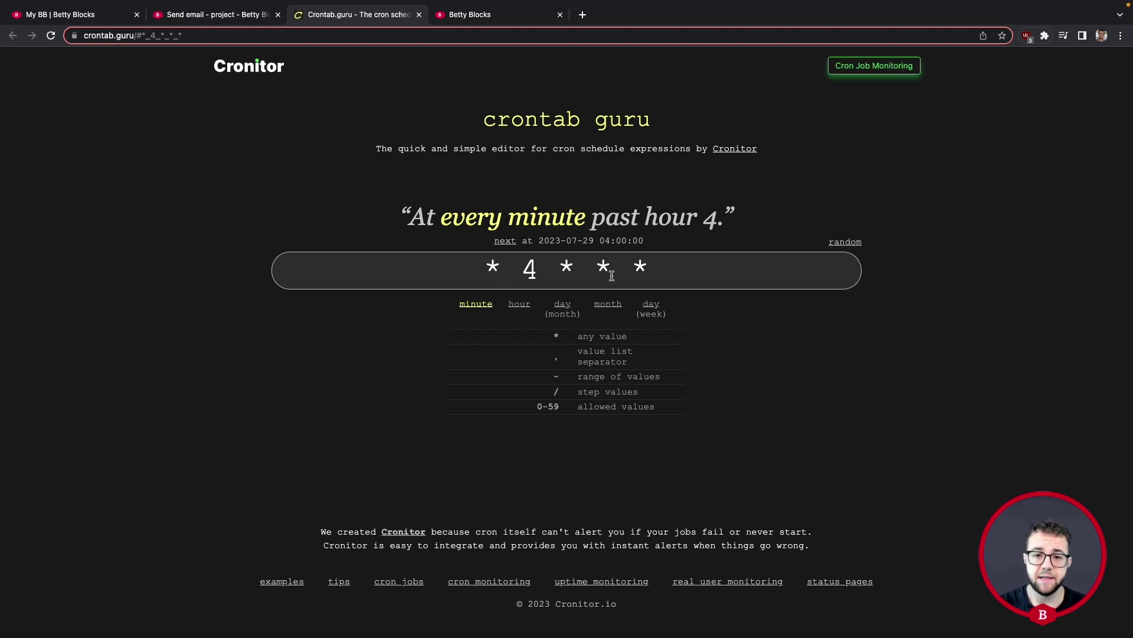
key(Right)
key(Right)
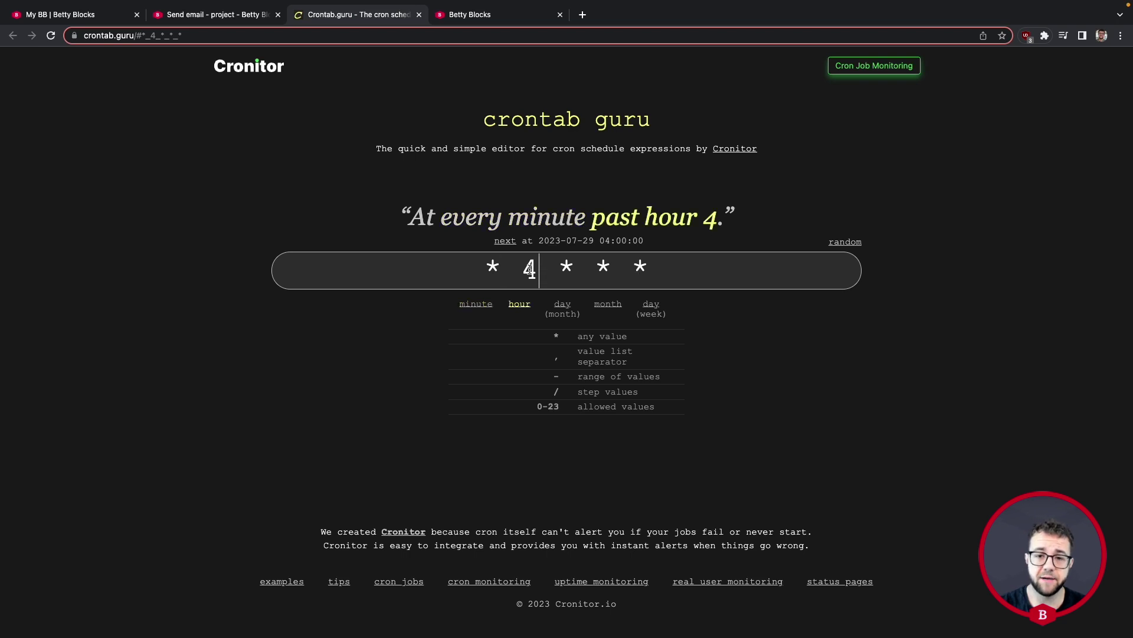
key(shift+Left)
text(*)
key(Left)
key(Left)
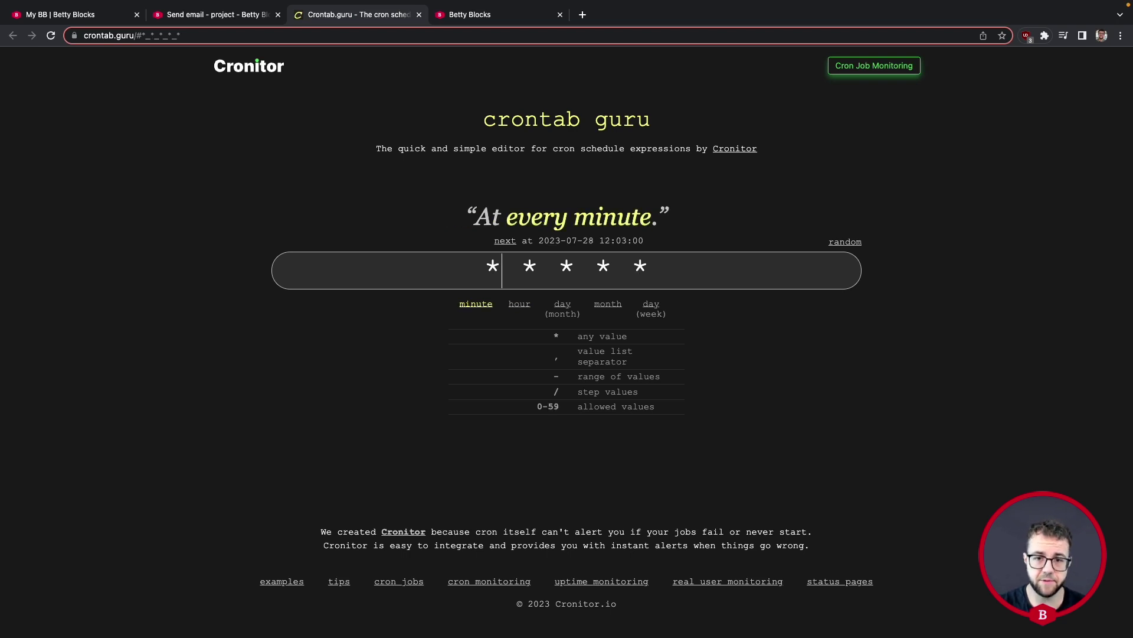
- Set the minute of the cron expression to 30, giving 30 * * * *
key(shift+Left)
text(#0)
key(BackSpace)
key(BackSpace)
text(30)
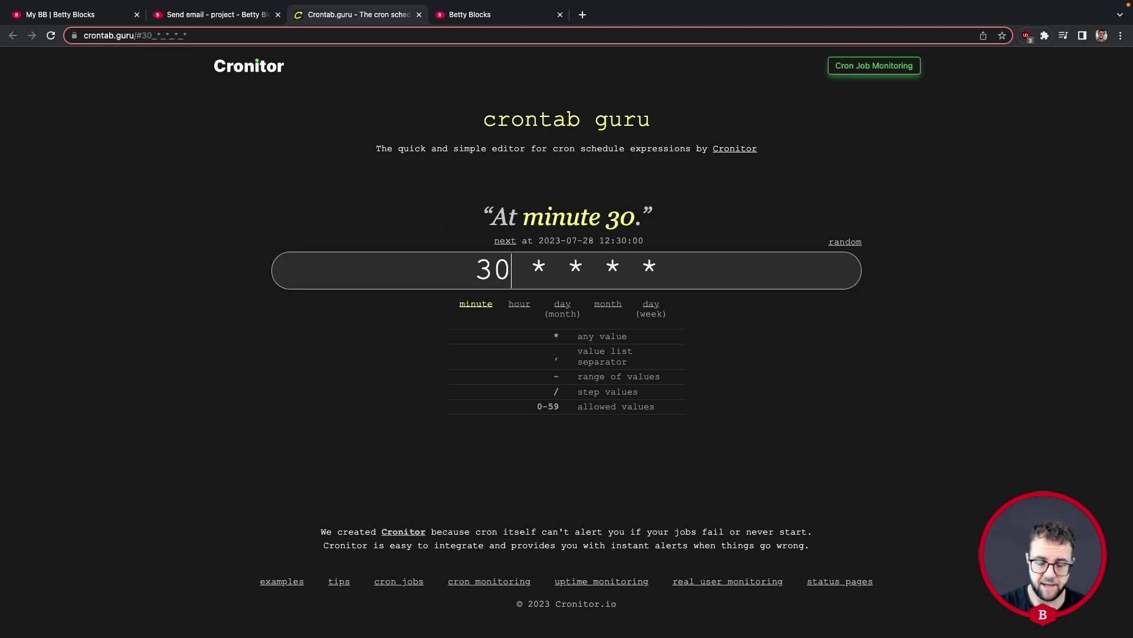
- Try the minute range 30-50 in the cron expression, then remove the range part
text(-50)
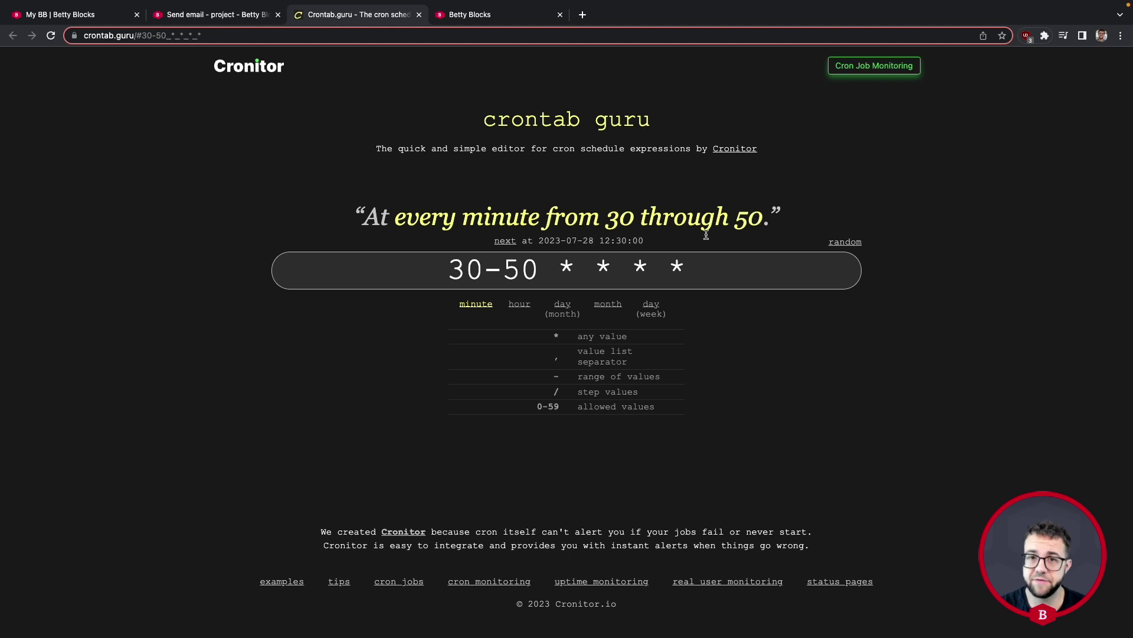
key(BackSpace)
key(BackSpace)
key(BackSpace)
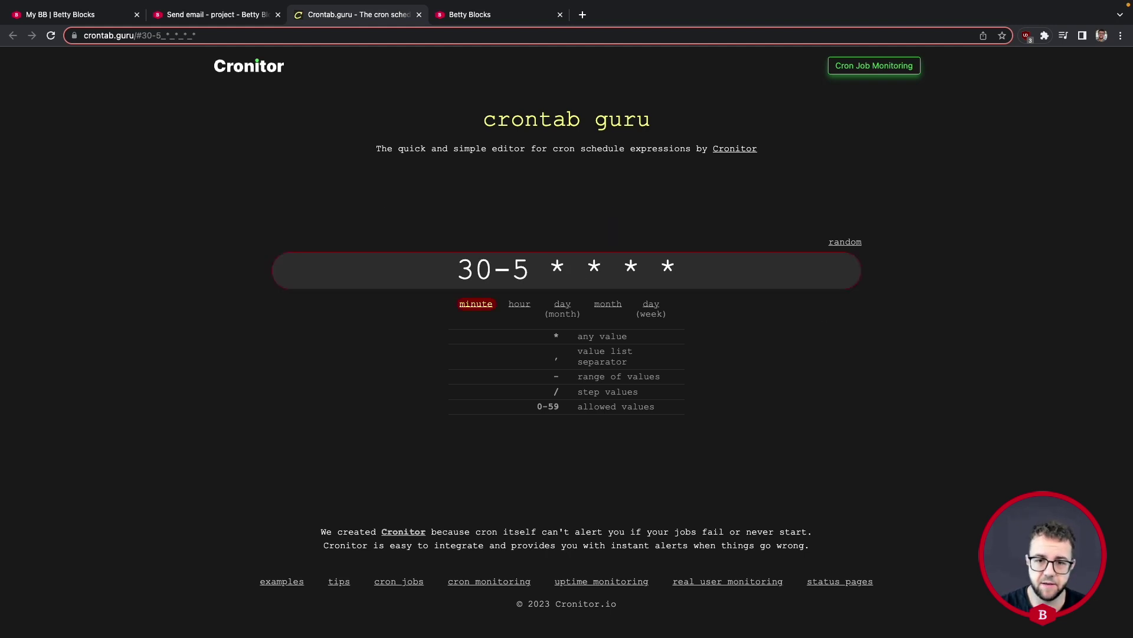
- Try the minute list 30,50 in the cron expression, then remove the second value
text(,50)
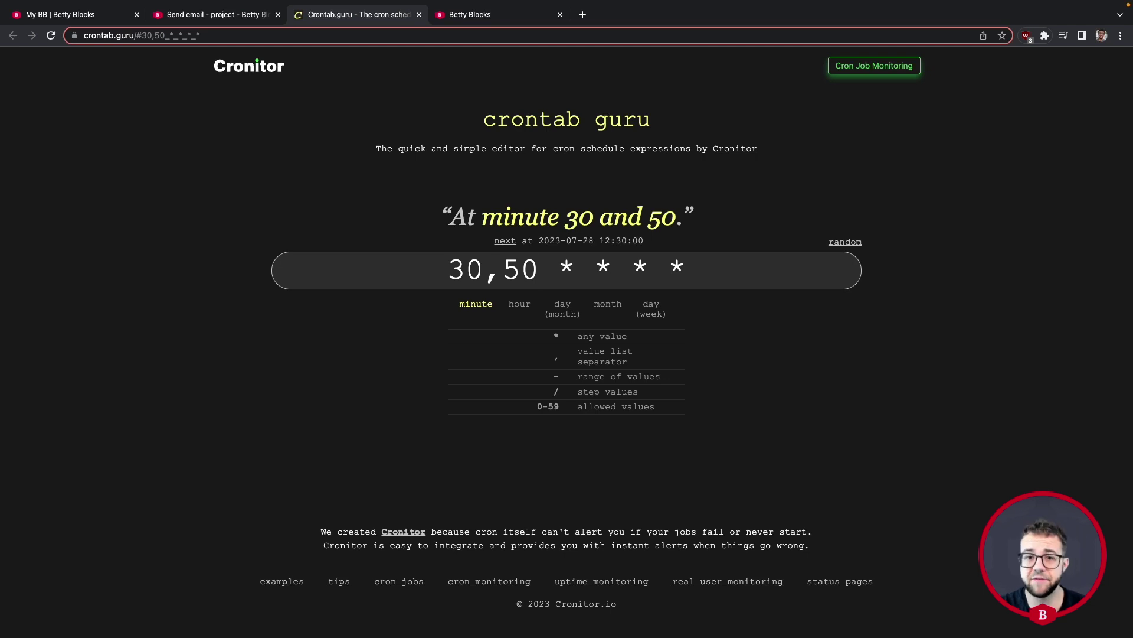
key(BackSpace)
key(BackSpace)
key(BackSpace)
- Try the hour 4 in the cron expression, giving 30 4 * * *, then reset the hour to *
key(Right)
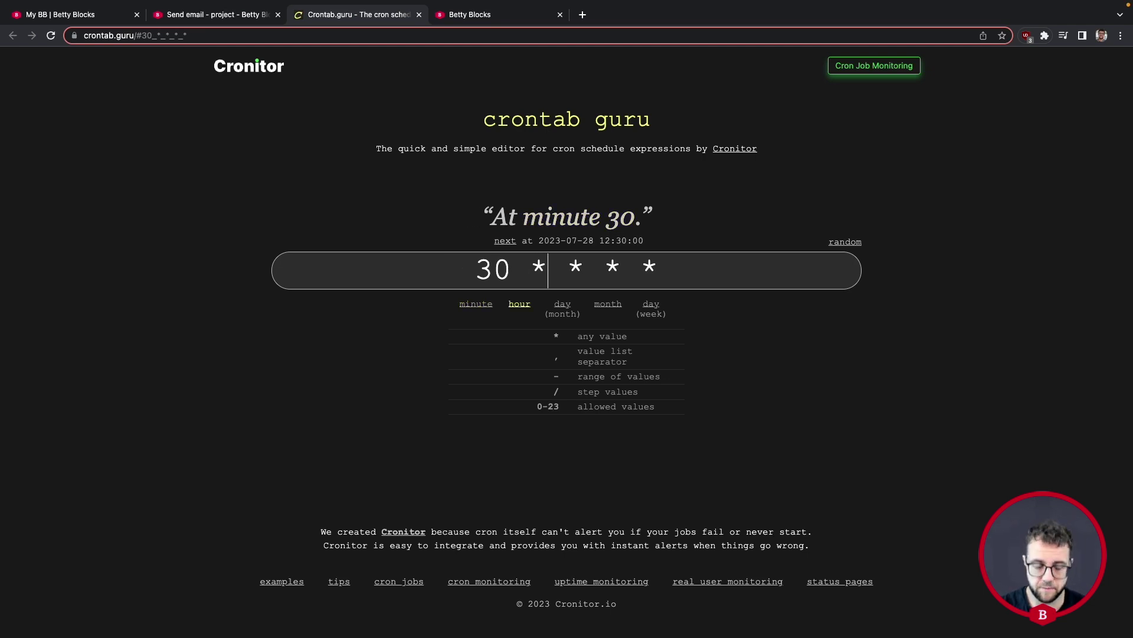
key(Delete)
text(4)
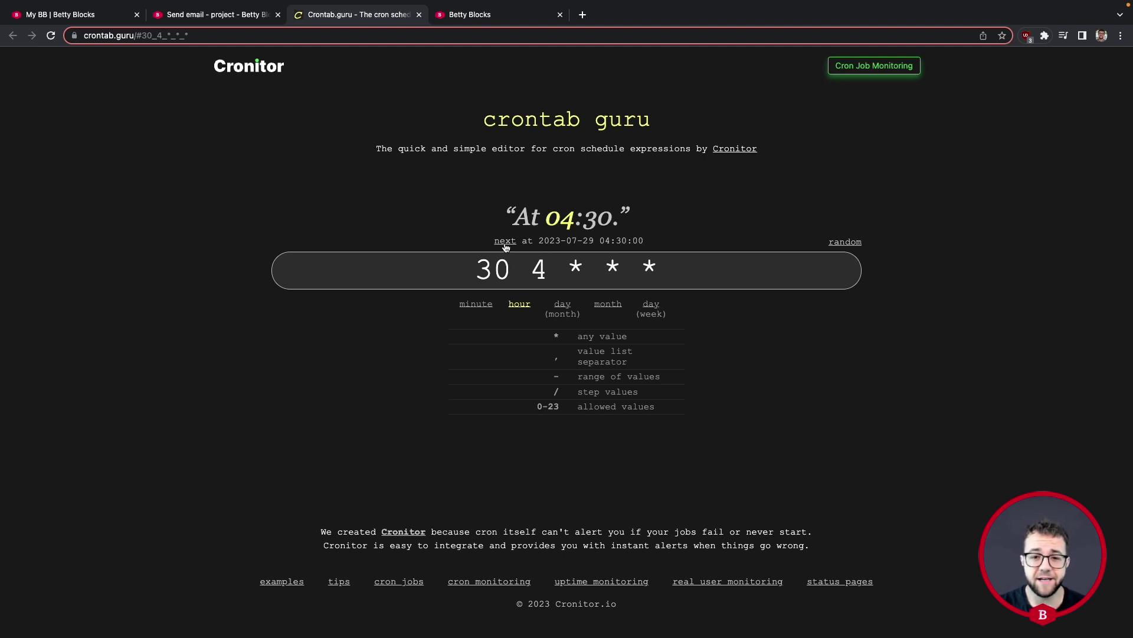
key(BackSpace)
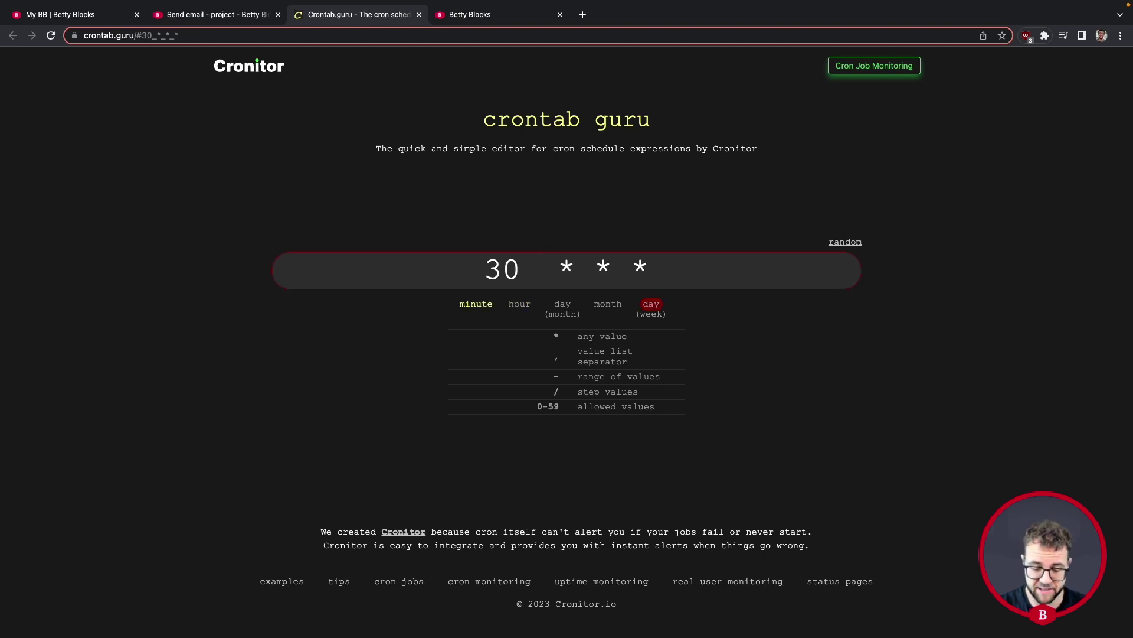
text(*)
- Set the minute of the cron expression to 5, giving 5 * * * *
key(Left)
key(Left)
key(BackSpace)
key(BackSpace)
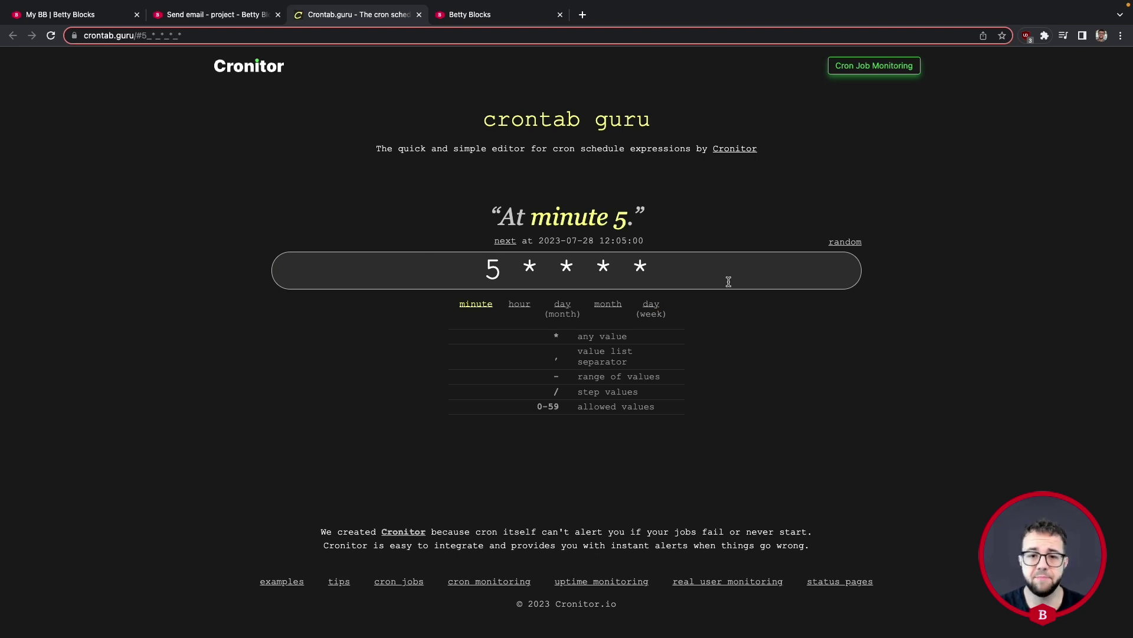
- Copy the whole cron expression 5 * * * * into the Send email action's schedule in Betty Blocks and save the settings
key(super+a)
key(super+c)
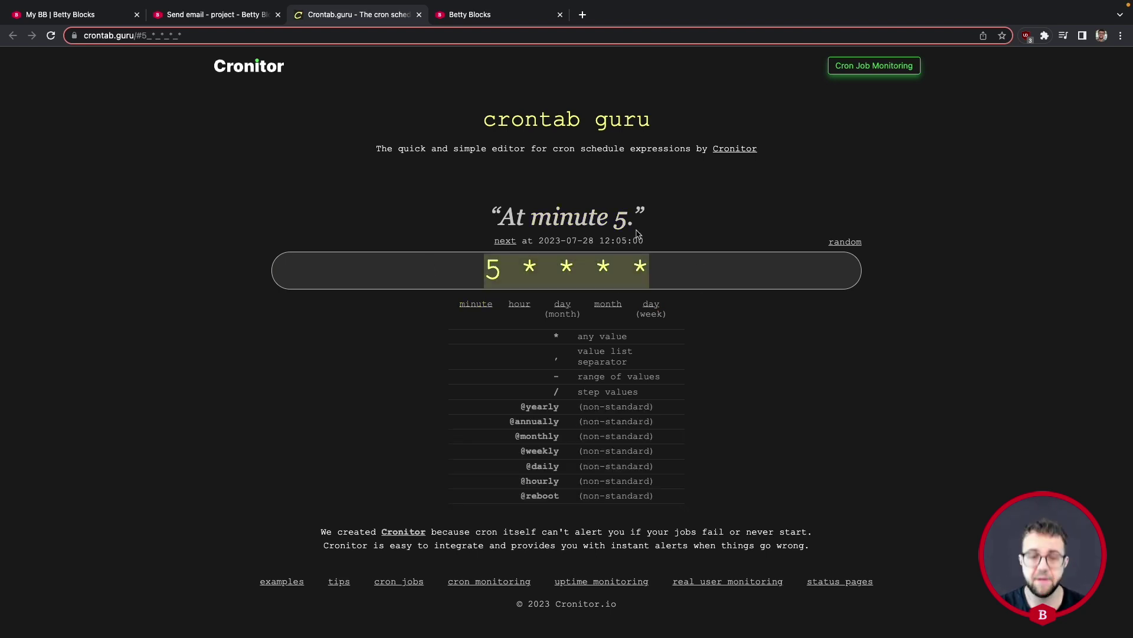
click(239, 18)
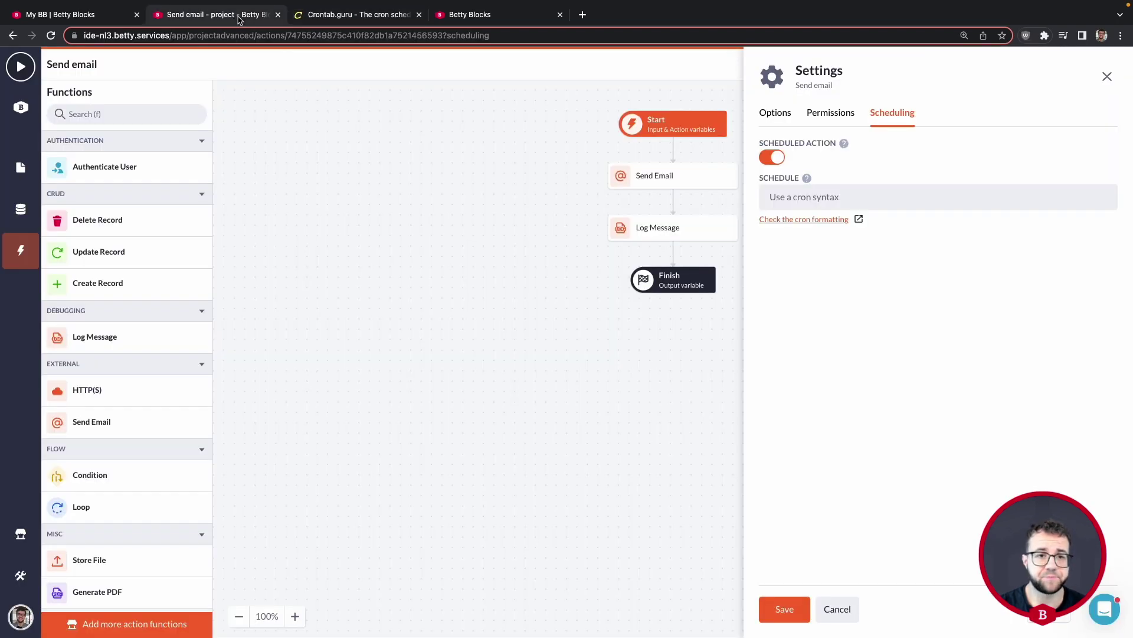
click(827, 201)
key(super+v)
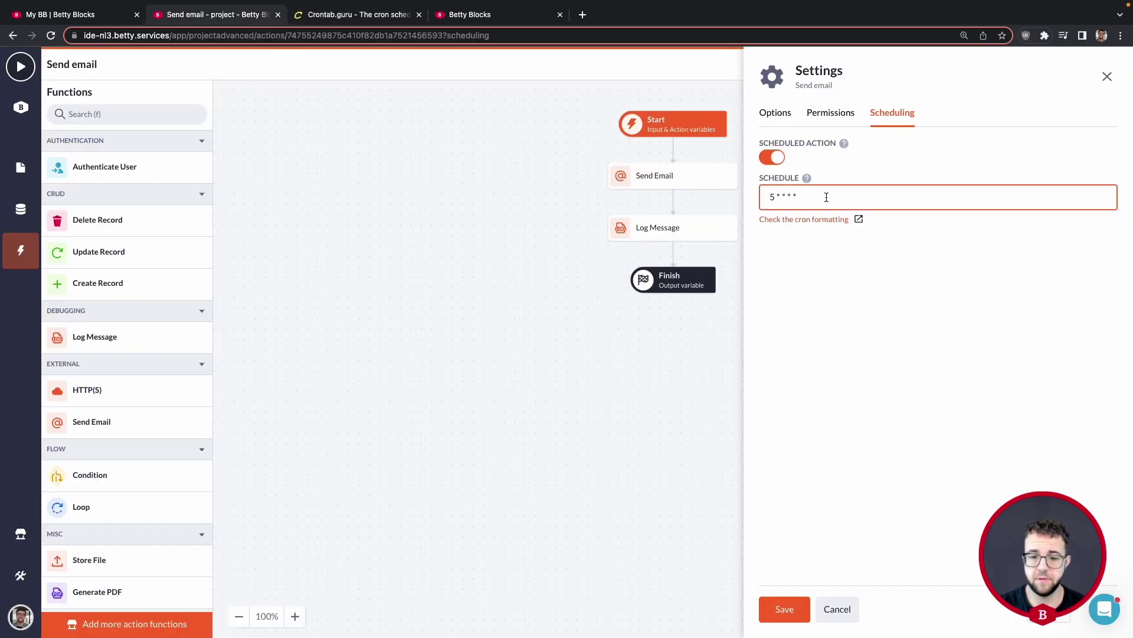
click(783, 617)
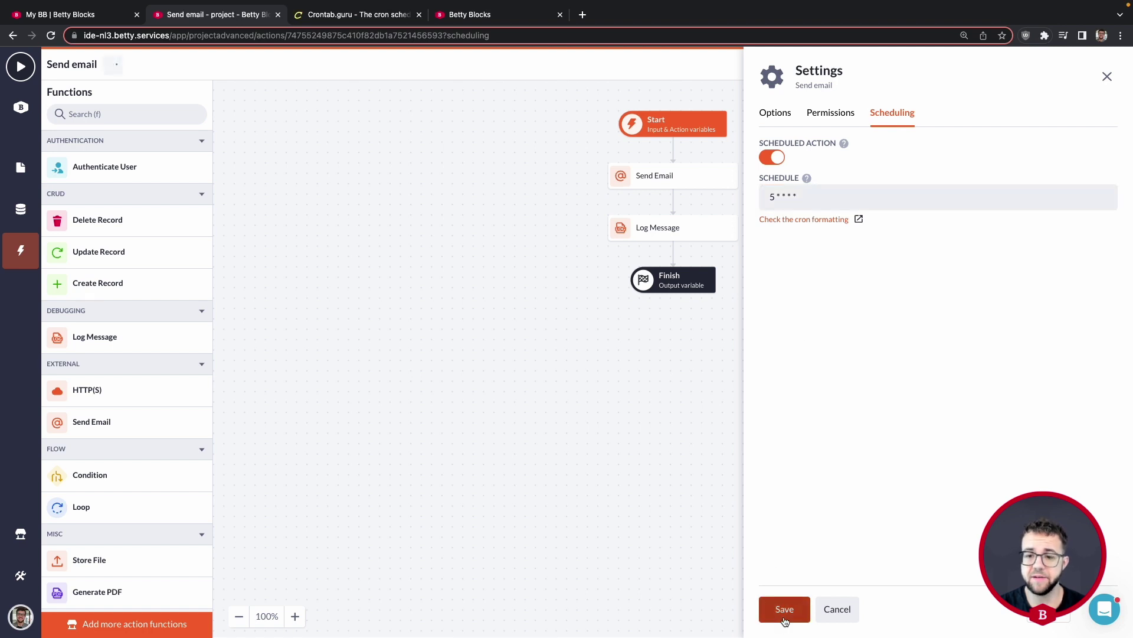
- Open the project's logs and view them in full screen
click(24, 584)
click(126, 392)
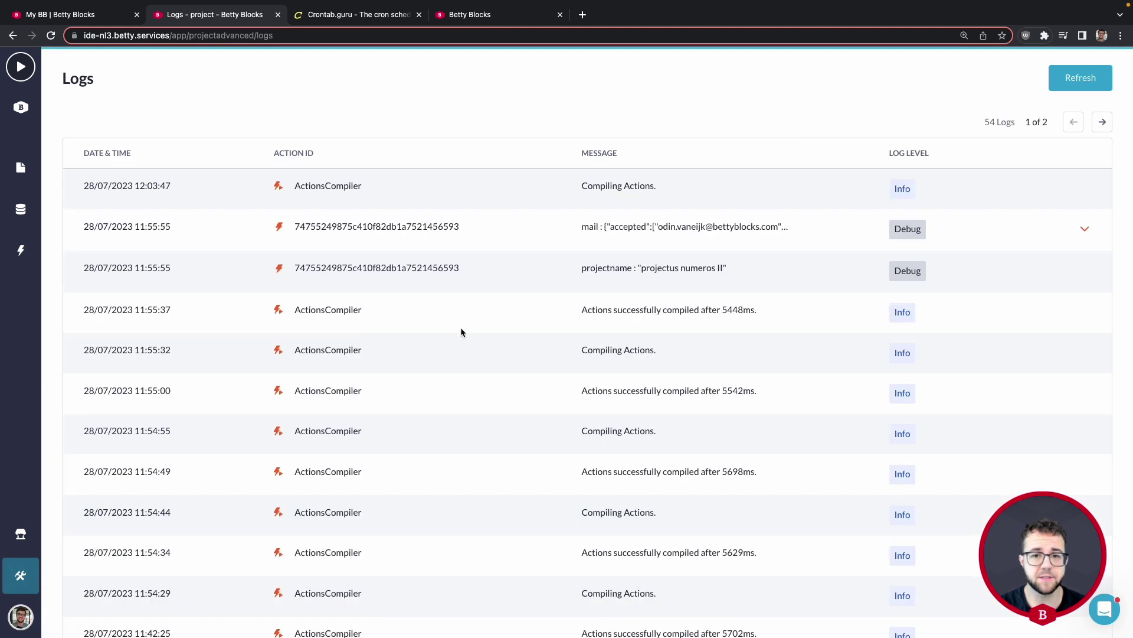
key(ctrl+super+f)
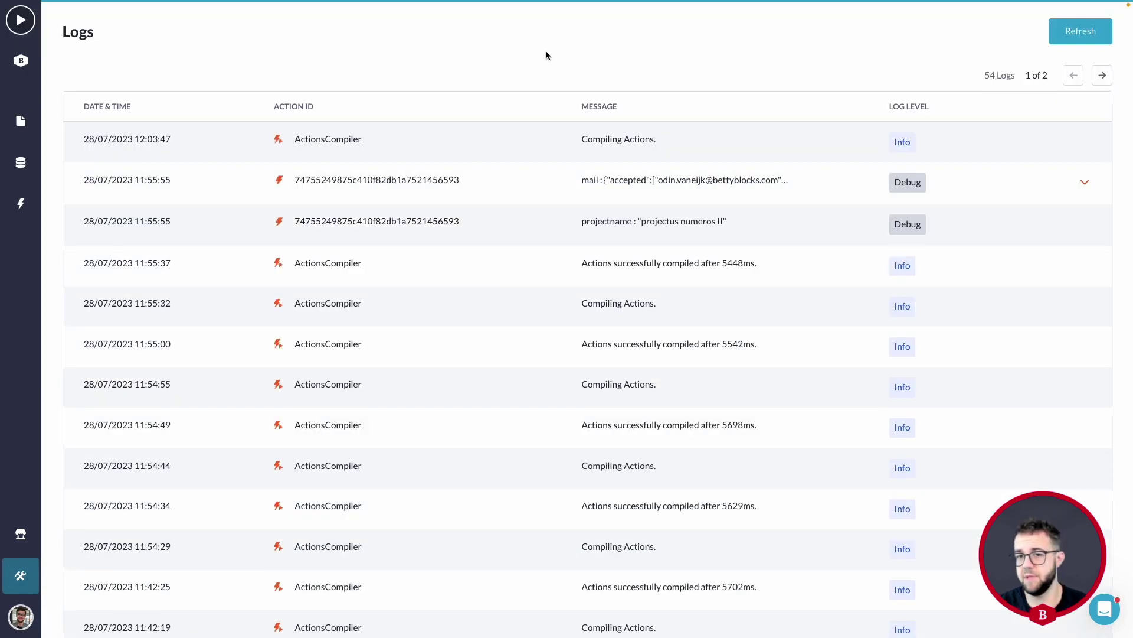